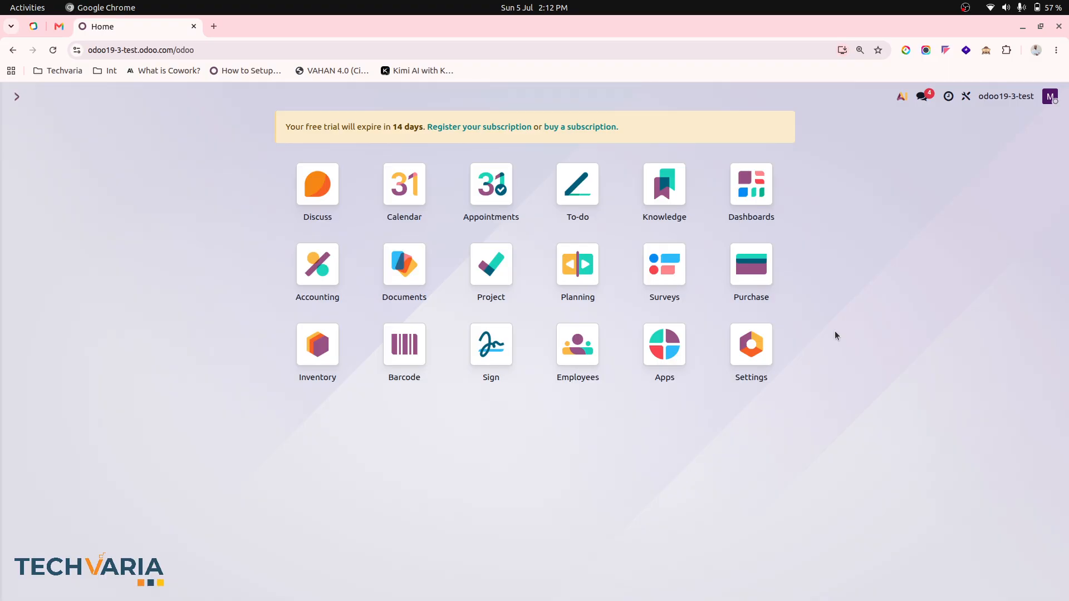
Check the Odoo version shown in the About section of the general Settings
{"action": "left_click", "coordinate": [757, 339]}
{"action": "scroll", "coordinate": [385, 486], "scroll_direction": "down", "scroll_amount": 10}
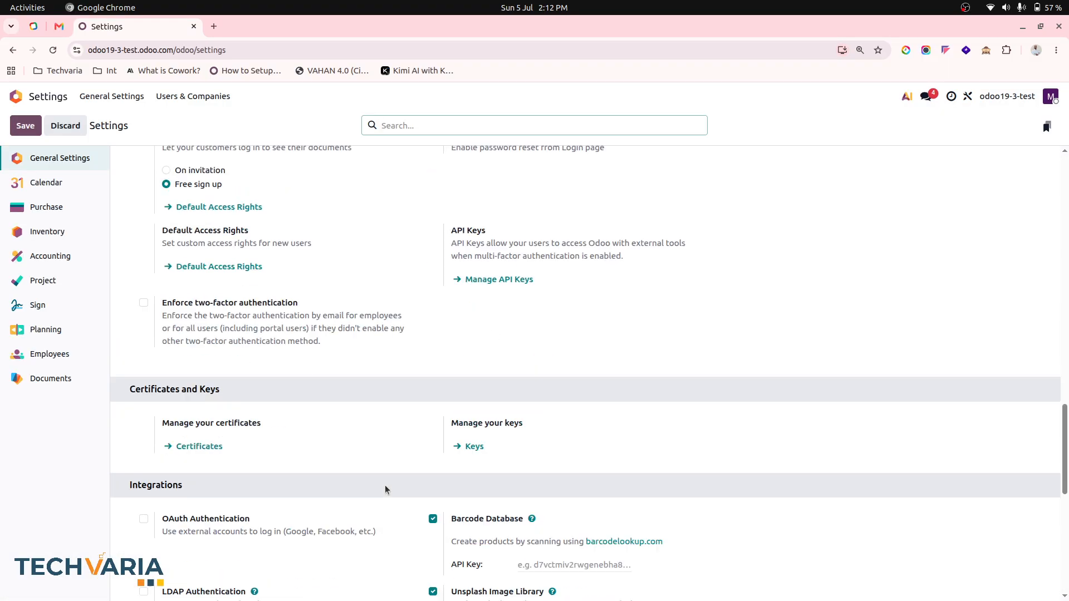
{"action": "scroll", "coordinate": [386, 486], "scroll_direction": "down", "scroll_amount": 10}
{"action": "double_click", "coordinate": [212, 556]}
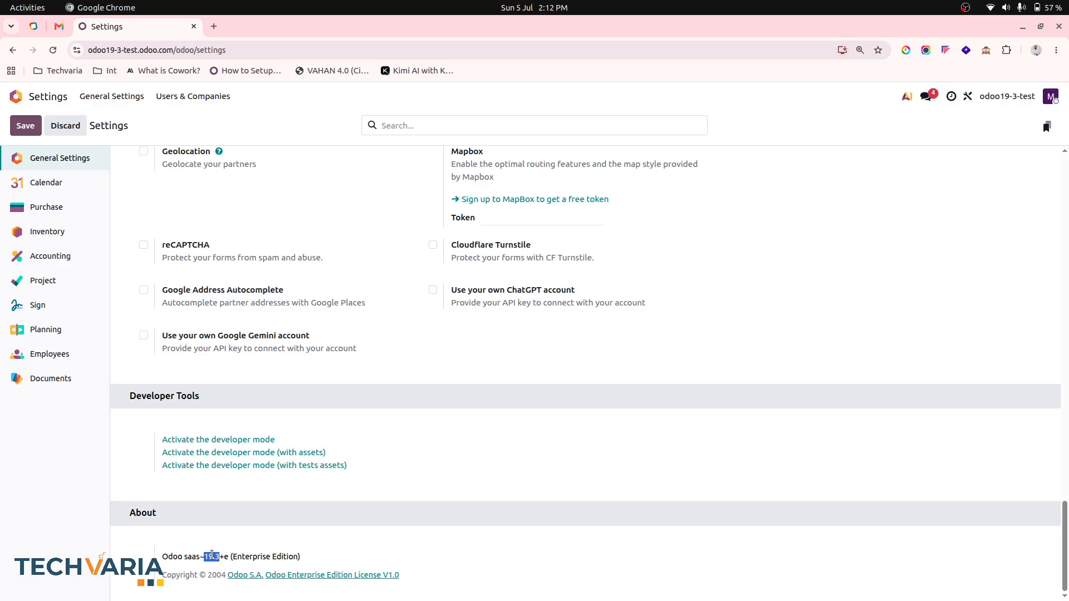
{"action": "triple_click", "coordinate": [211, 556]}
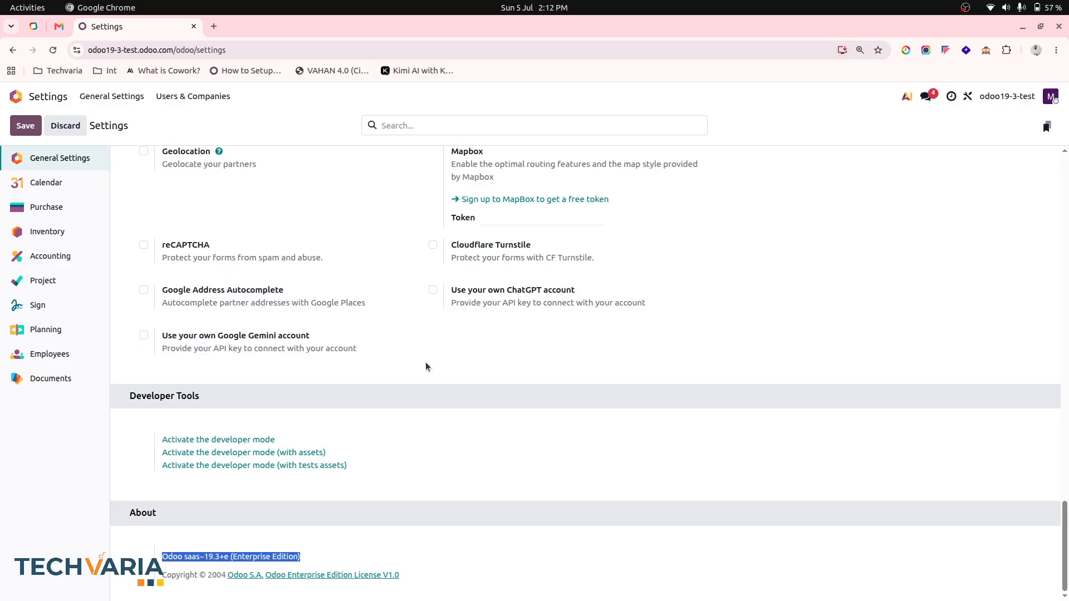
{"action": "scroll", "coordinate": [427, 366], "scroll_direction": "up", "scroll_amount": 15}
Open the Accounting settings and filter them by 'defe' to show the deferred account defaults
{"action": "left_click", "coordinate": [27, 103]}
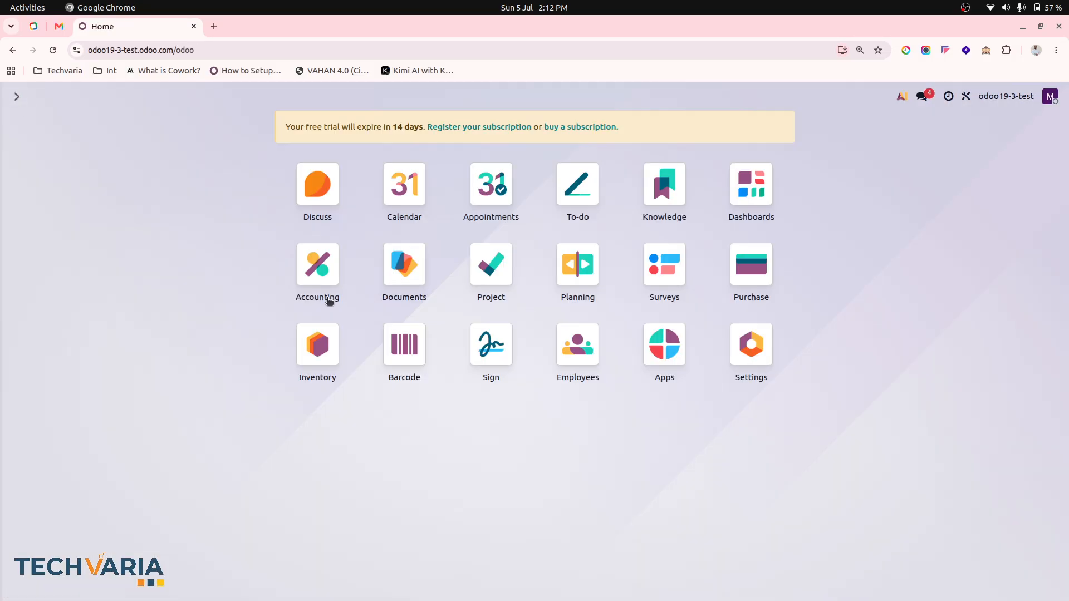
{"action": "left_click", "coordinate": [317, 279]}
{"action": "left_click", "coordinate": [406, 102]}
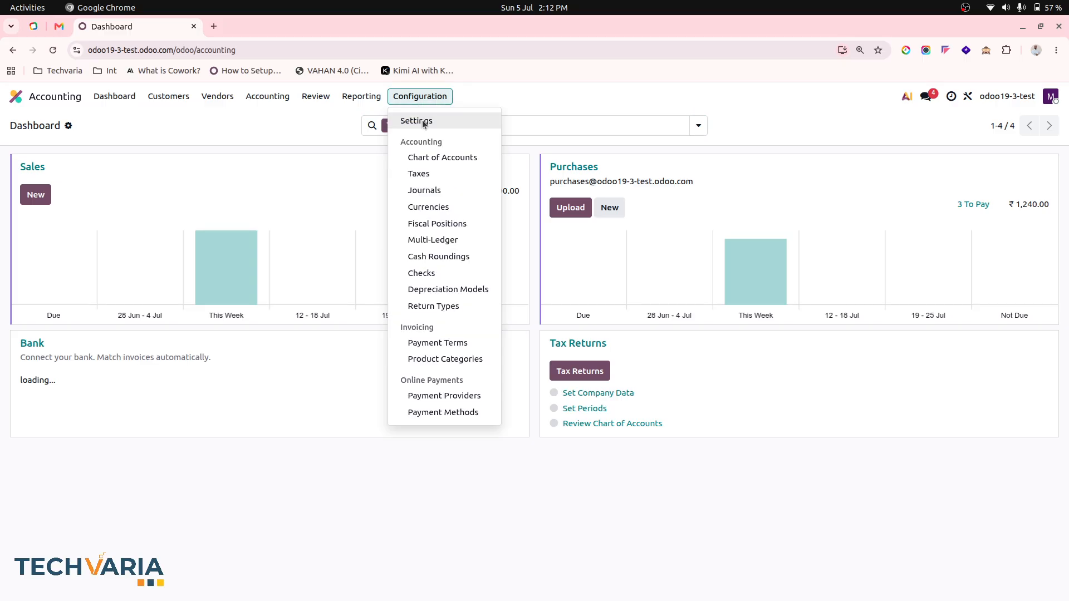
{"action": "left_click", "coordinate": [421, 120]}
{"action": "type", "text": "defe"}
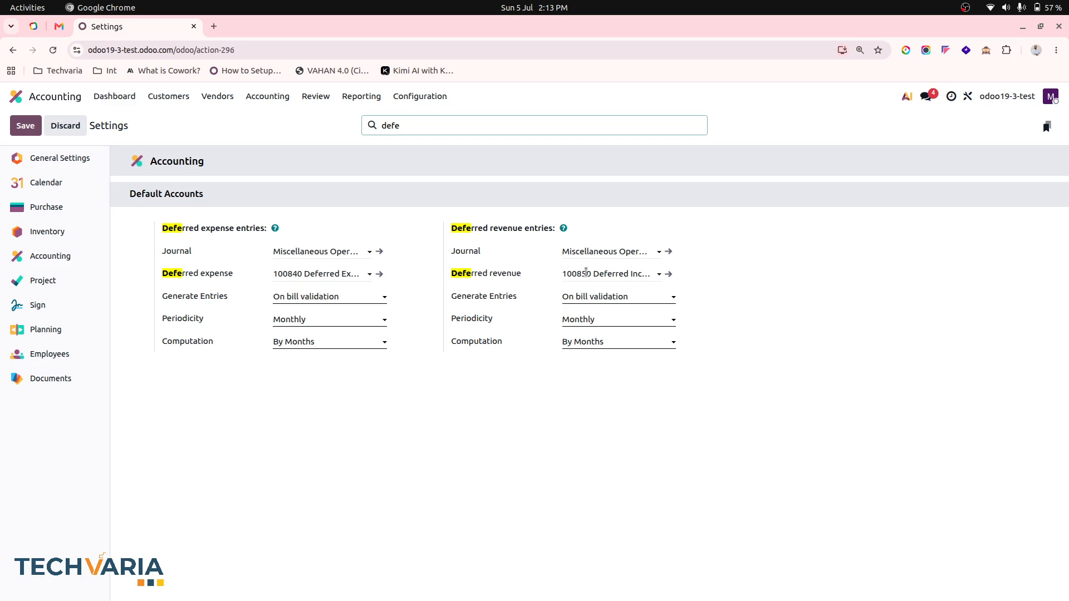
Show the Chart of Accounts grouped by account type
{"action": "left_click", "coordinate": [428, 99]}
{"action": "left_click", "coordinate": [446, 156]}
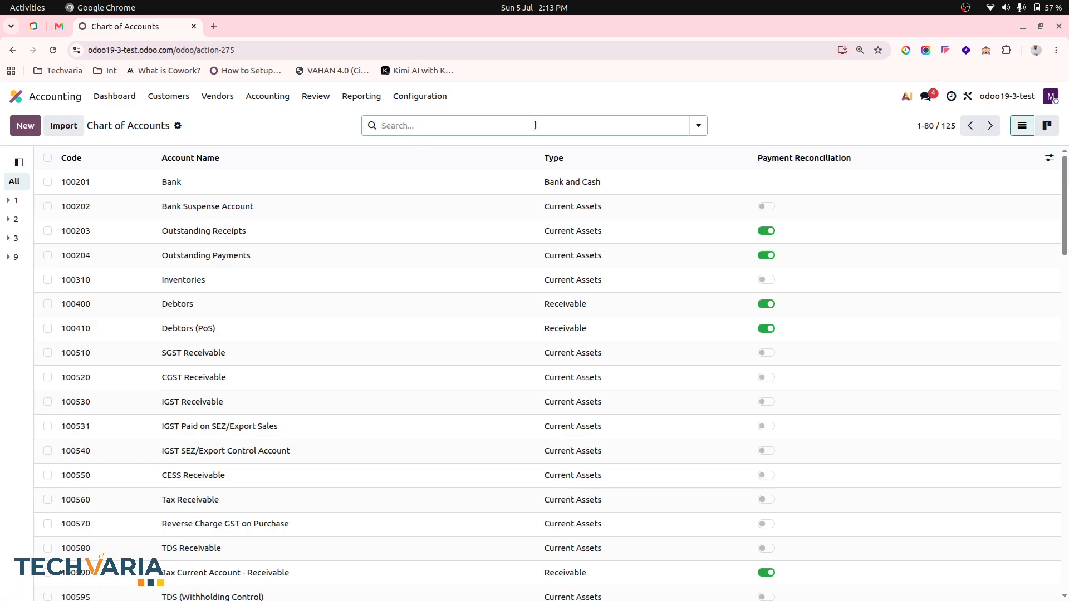
{"action": "left_click", "coordinate": [698, 125]}
{"action": "left_click", "coordinate": [447, 178]}
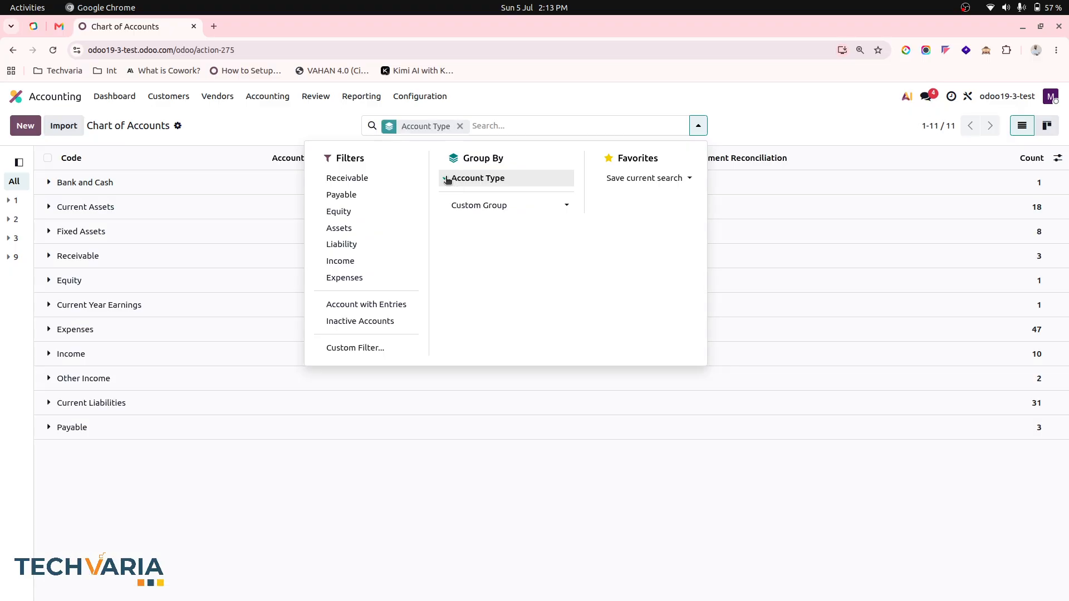
{"action": "left_click", "coordinate": [265, 125]}
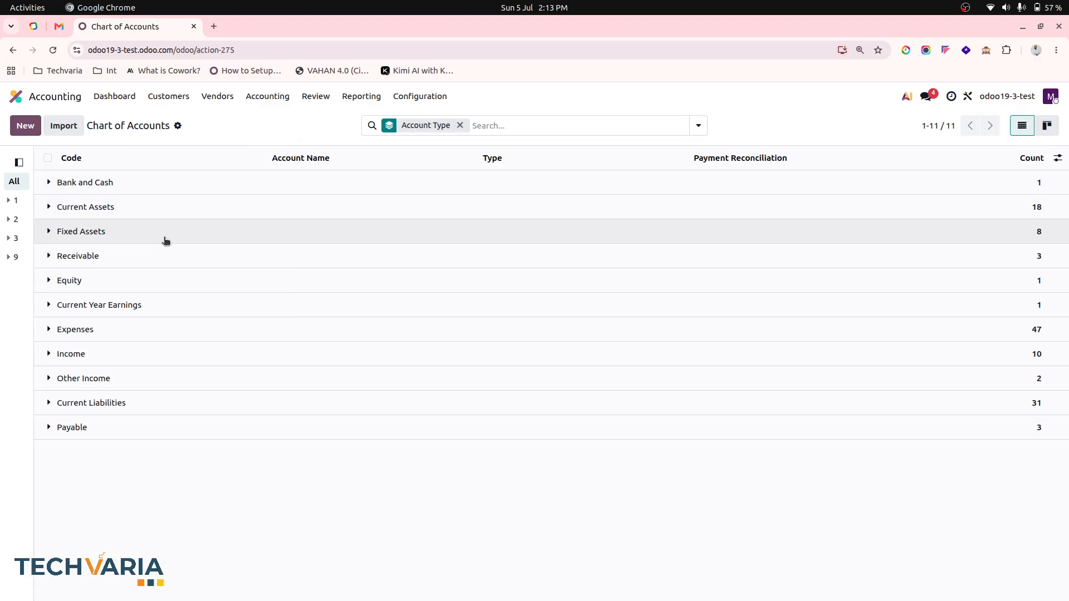
Mark account 201101 New Deferred Income as Deferred, then return to the account list
{"action": "left_click", "coordinate": [125, 353]}
{"action": "scroll", "coordinate": [270, 418], "scroll_direction": "down", "scroll_amount": 2}
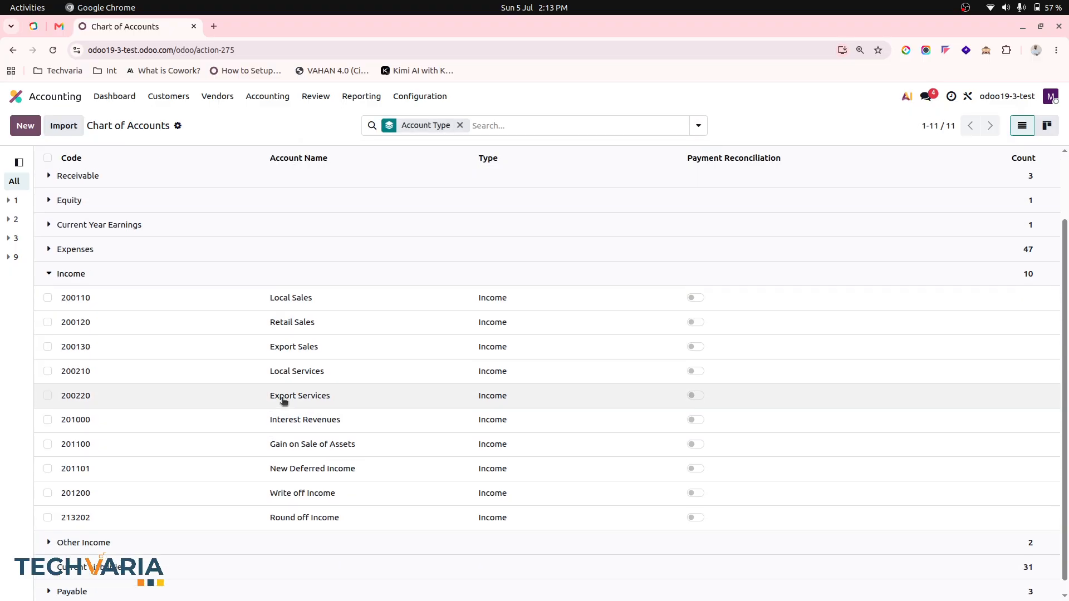
{"action": "left_click", "coordinate": [325, 468]}
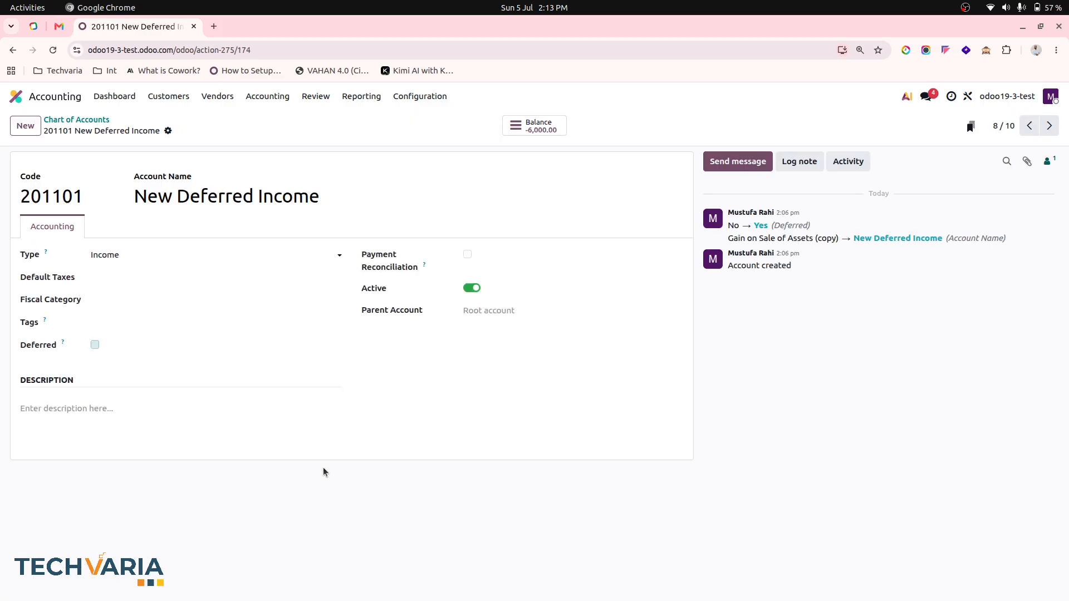
{"action": "mouse_move", "coordinate": [61, 344]}
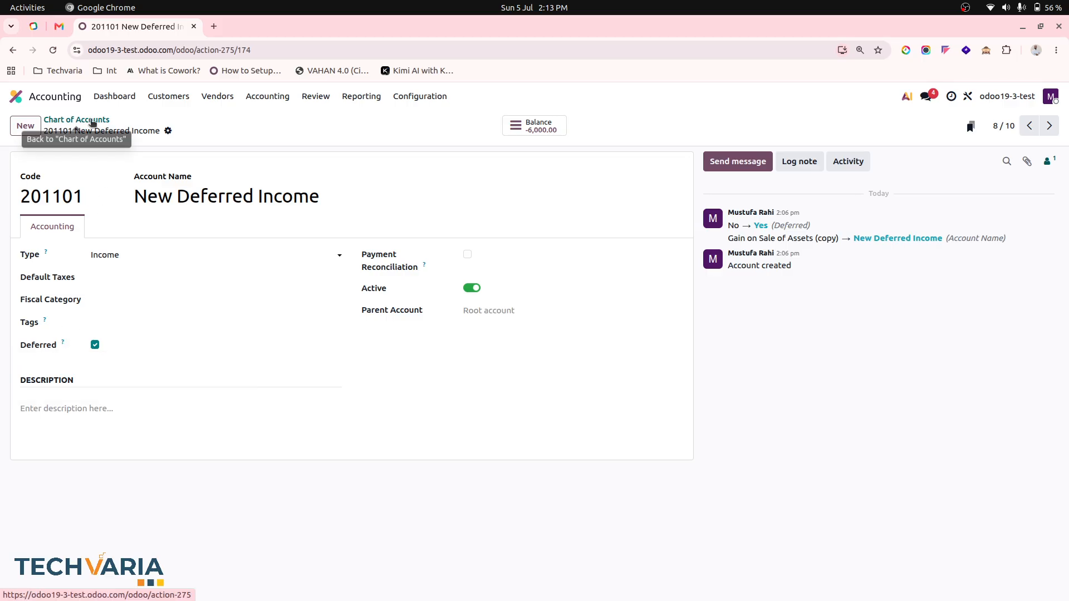
{"action": "left_click", "coordinate": [92, 121]}
Search the accounts for 'def' and check that 300024 New Deferred Expenses is flagged Deferred
{"action": "left_click", "coordinate": [98, 248]}
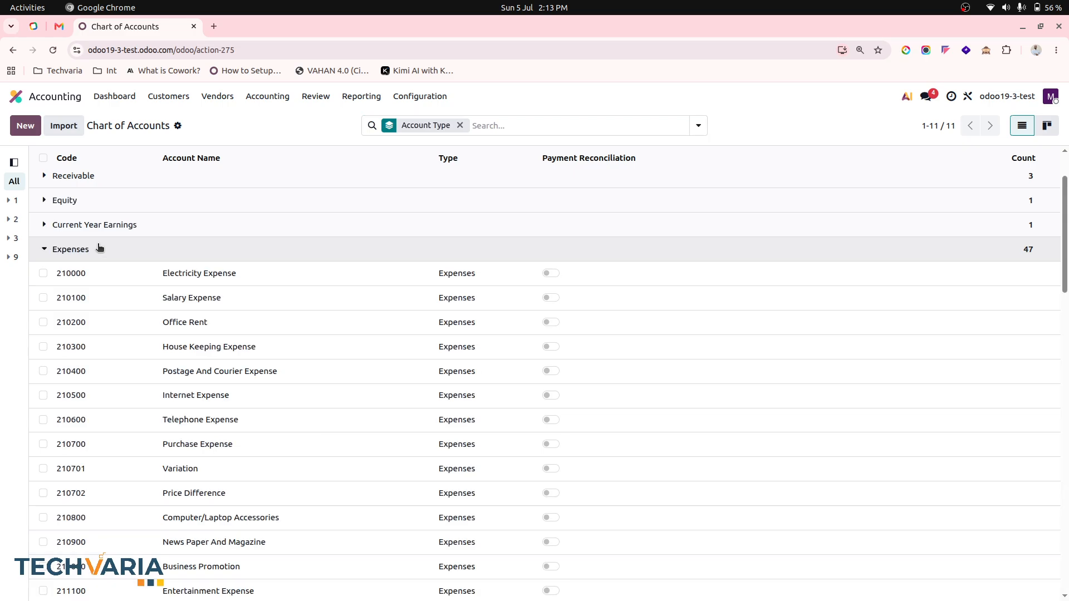
{"action": "scroll", "coordinate": [237, 400], "scroll_direction": "down", "scroll_amount": 8}
{"action": "scroll", "coordinate": [237, 401], "scroll_direction": "down", "scroll_amount": 4}
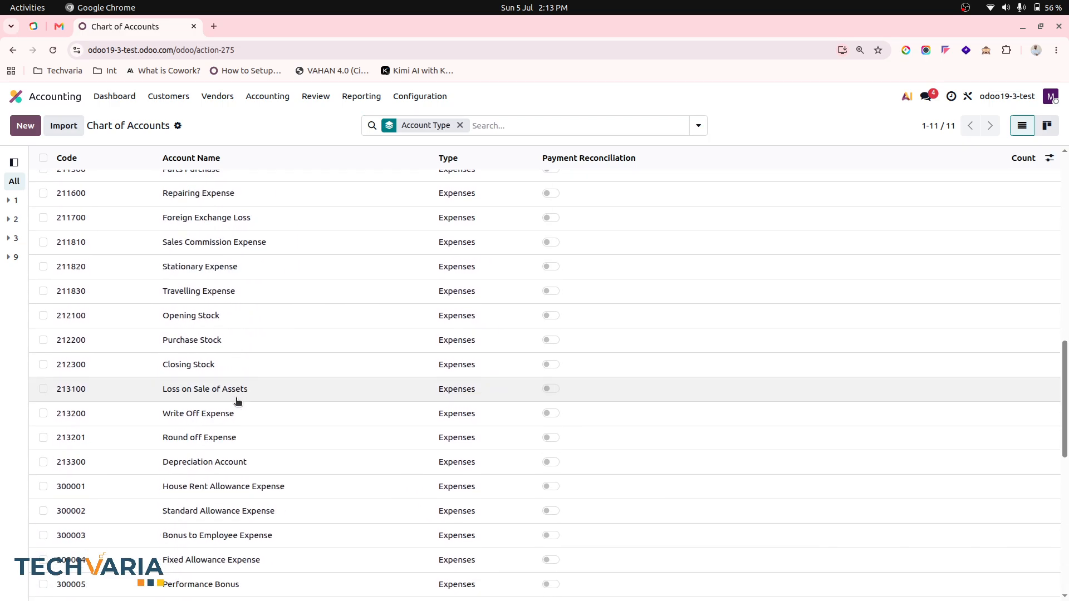
{"action": "left_click", "coordinate": [503, 126]}
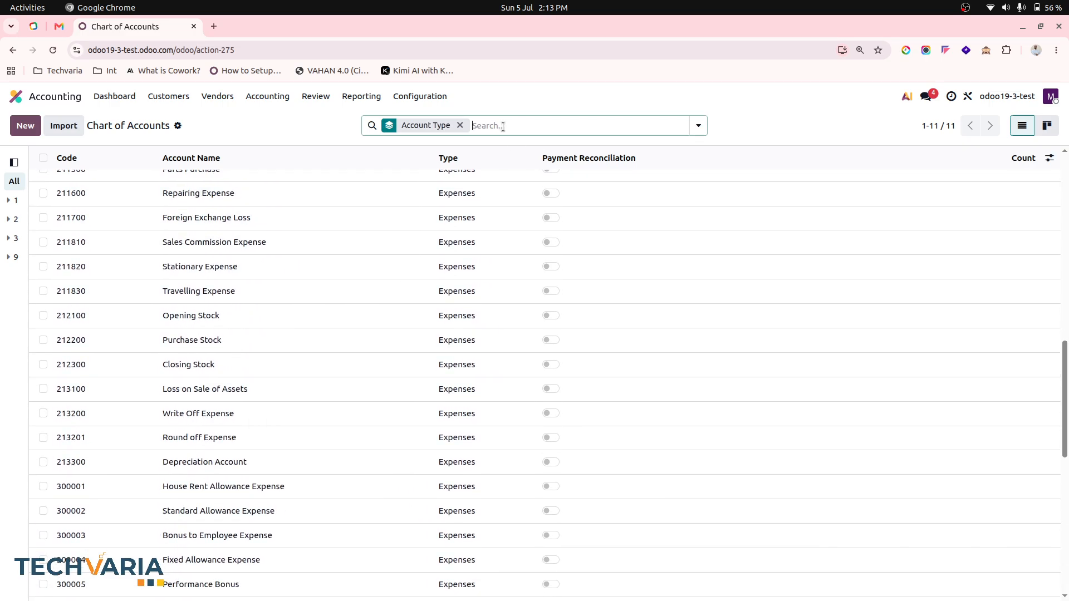
{"action": "type", "text": "def"}
{"action": "key", "text": "Return"}
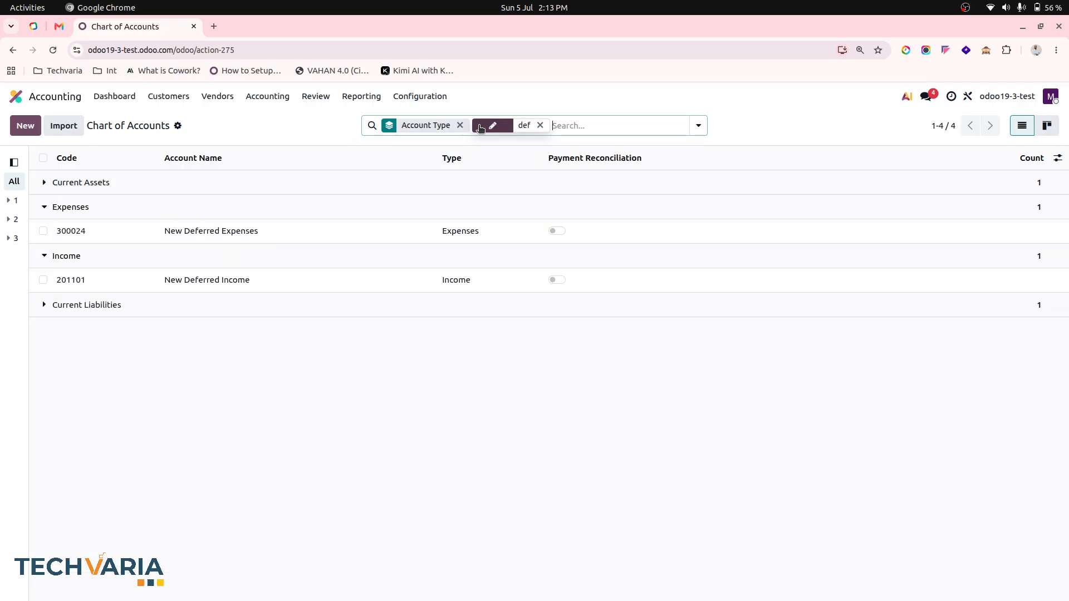
{"action": "left_click", "coordinate": [248, 233]}
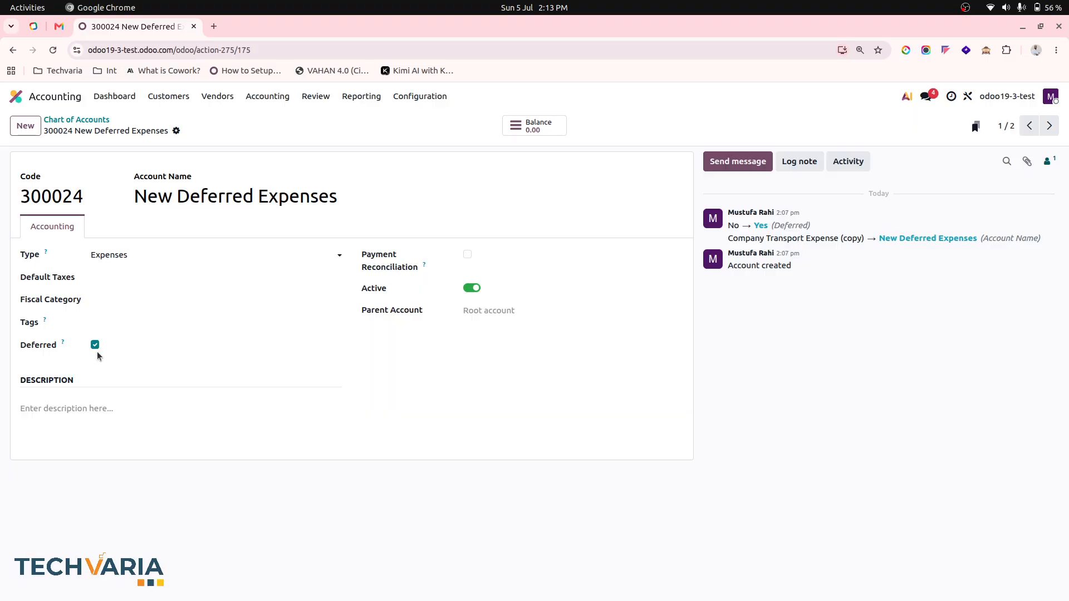
{"action": "mouse_move", "coordinate": [62, 345]}
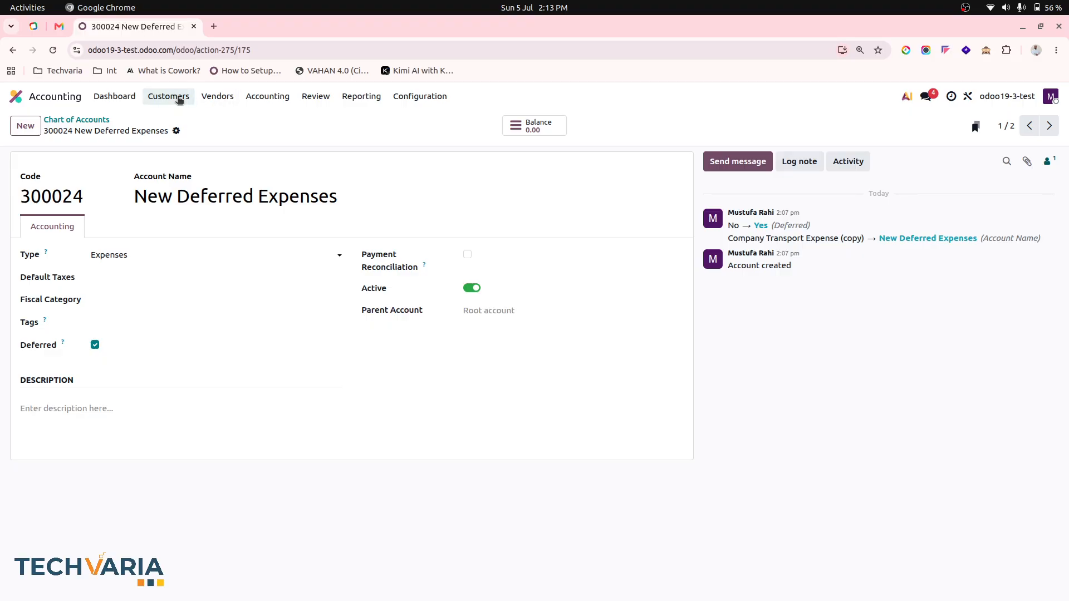
{"action": "left_click", "coordinate": [168, 95]}
Start a new vendor bill for Vendor1
{"action": "left_click", "coordinate": [217, 96]}
{"action": "left_click", "coordinate": [228, 119]}
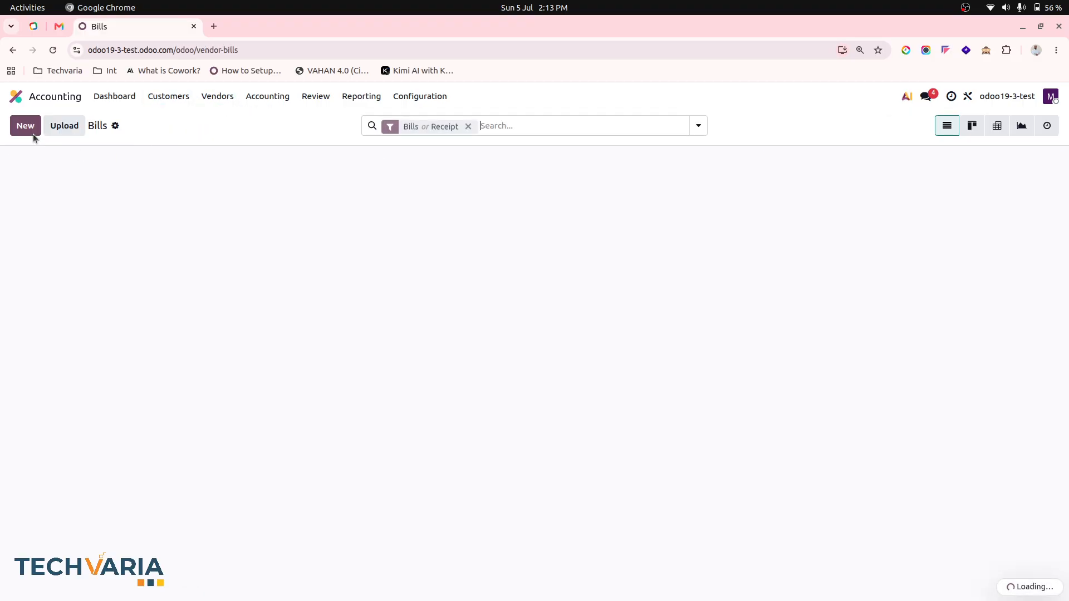
{"action": "left_click", "coordinate": [27, 127]}
{"action": "left_click", "coordinate": [140, 246]}
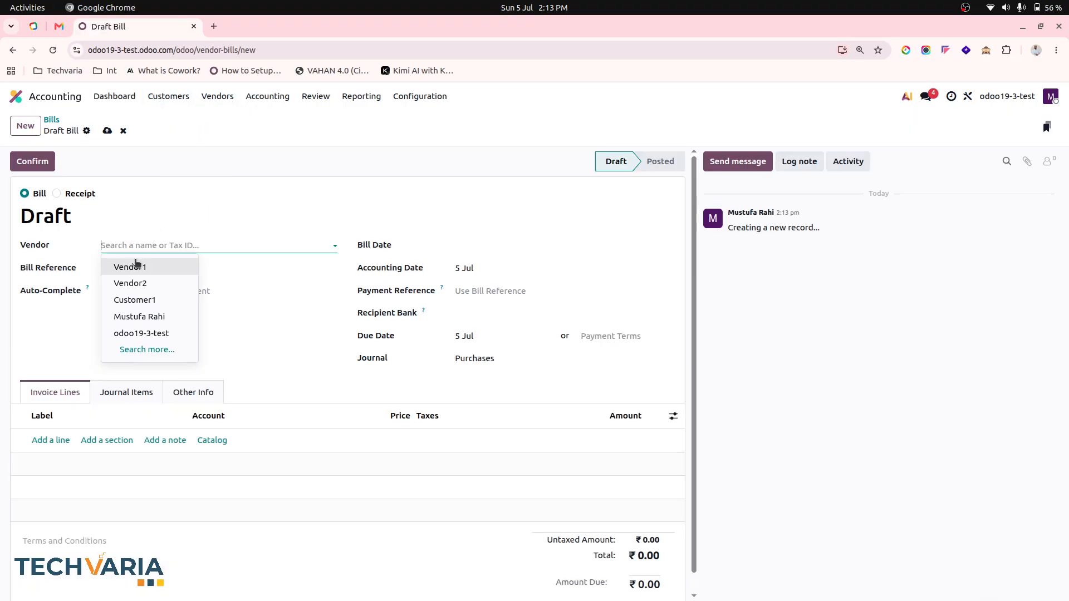
{"action": "left_click", "coordinate": [142, 265]}
Add a bill line booked to account 300024 New Deferred Expenses
{"action": "left_click", "coordinate": [52, 441]}
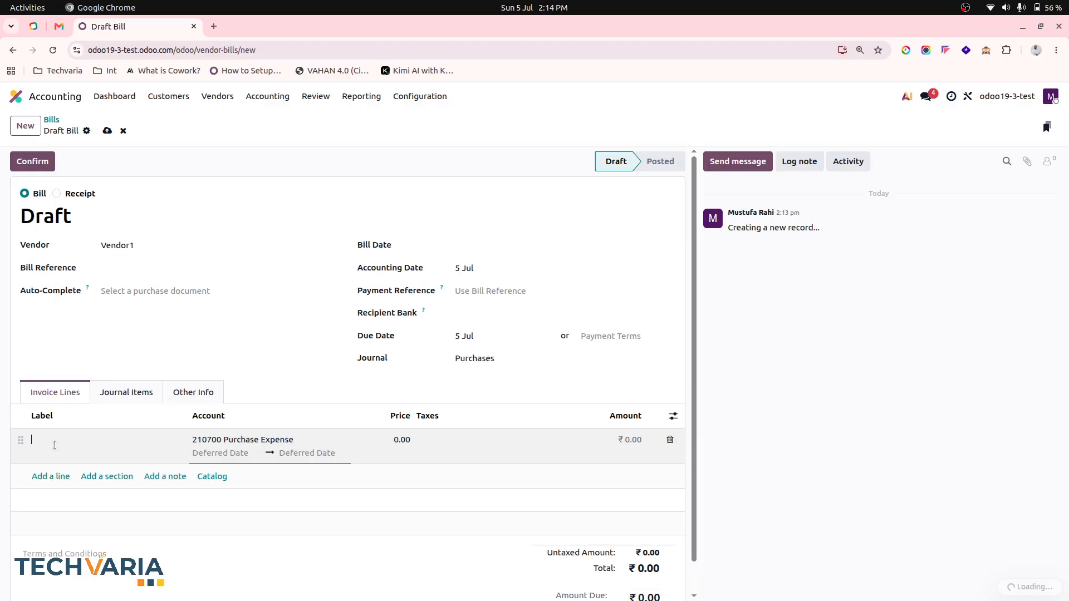
{"action": "left_click", "coordinate": [249, 439]}
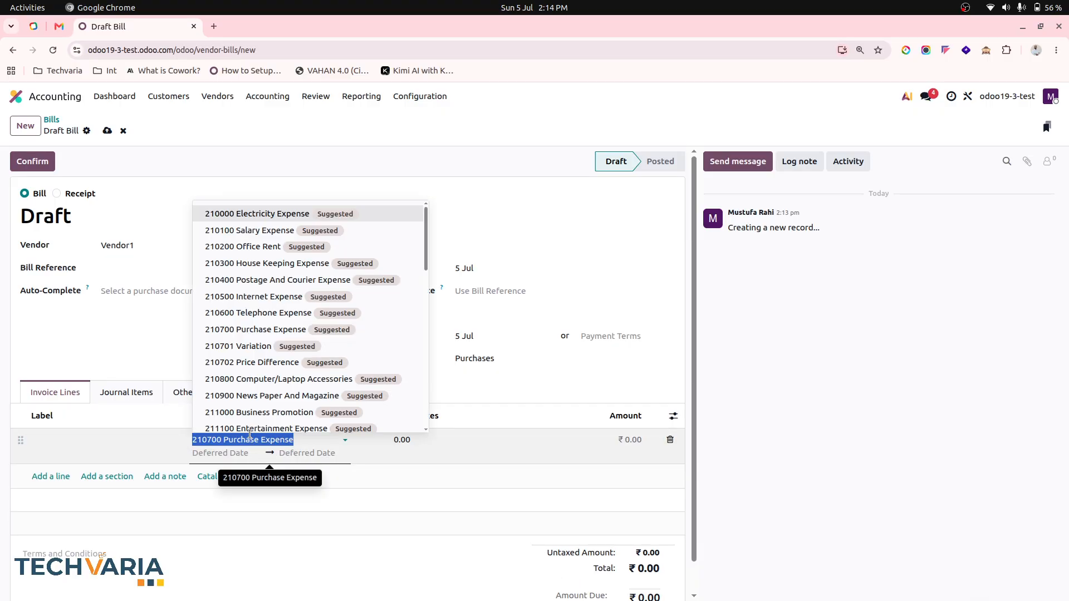
{"action": "left_click", "coordinate": [483, 385]}
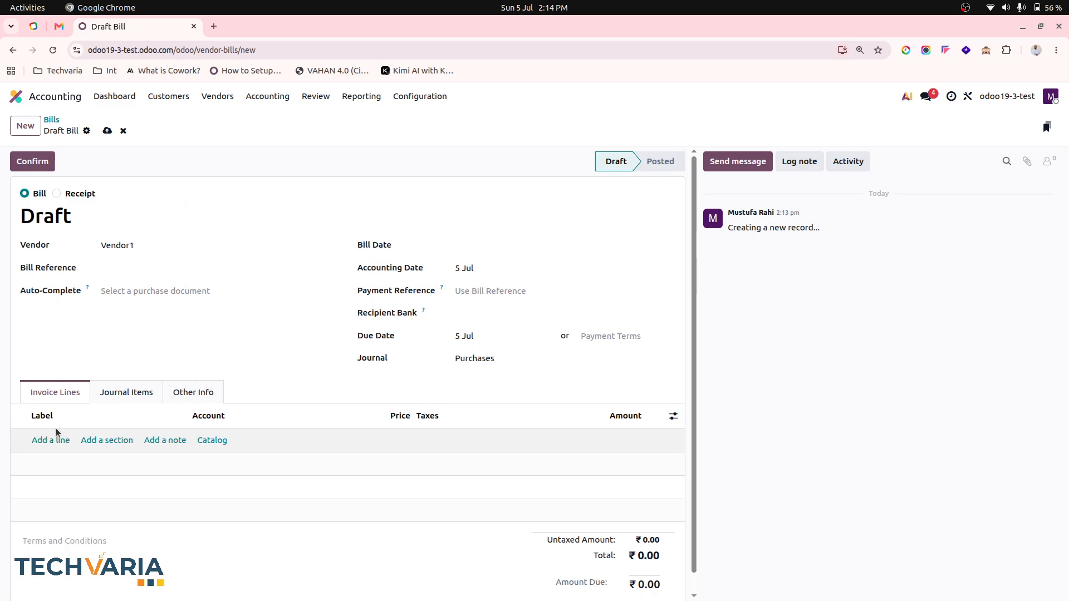
{"action": "left_click", "coordinate": [56, 439]}
{"action": "left_click", "coordinate": [224, 440]}
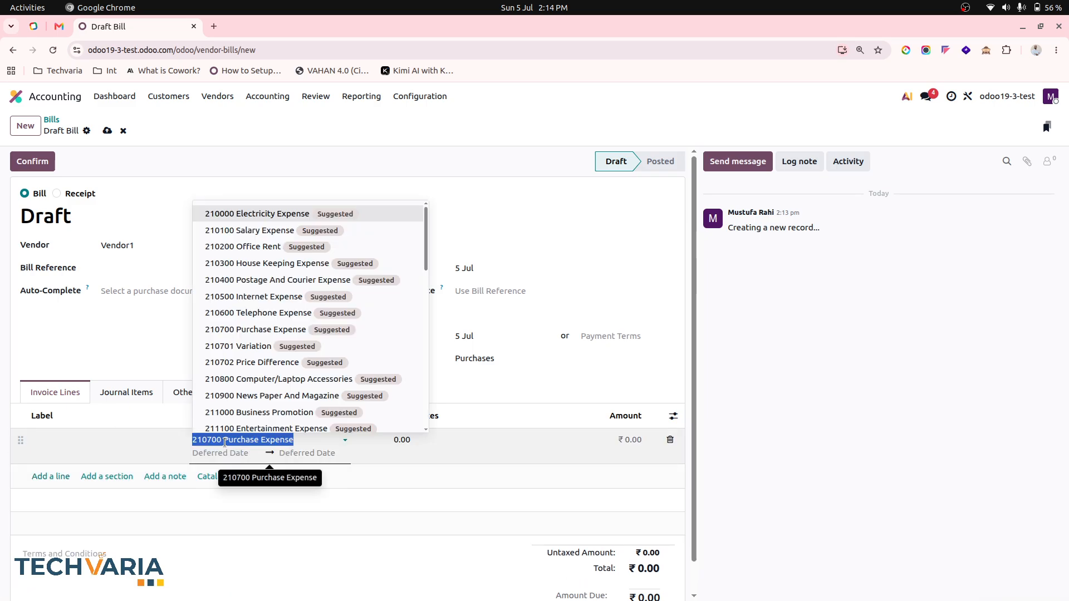
{"action": "type", "text": "def"}
{"action": "left_click", "coordinate": [290, 388]}
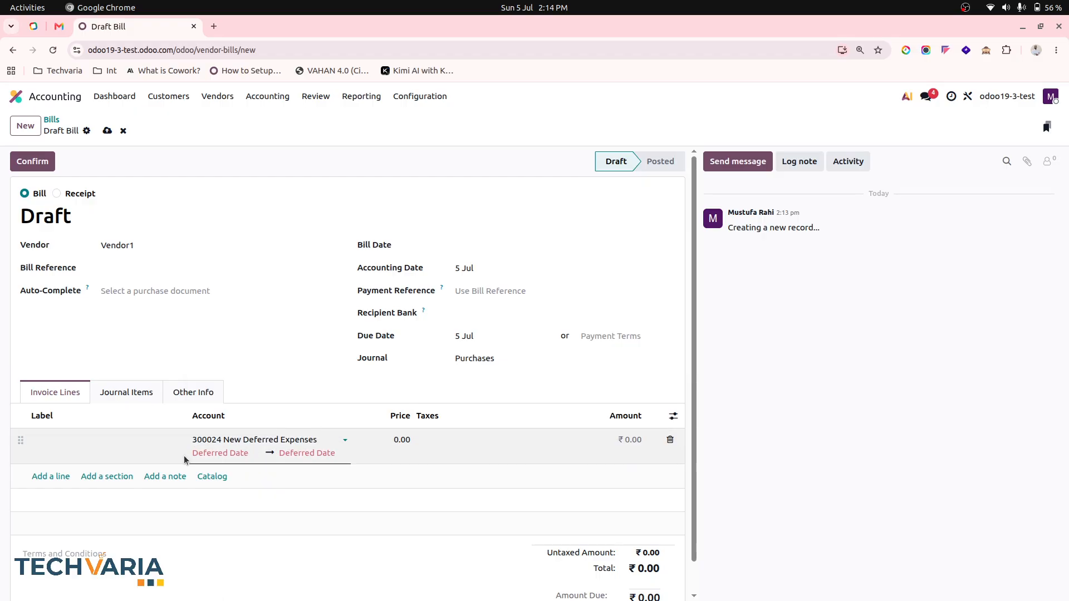
Price the bill line at 24000 and try saving with bill date 5 Jul
{"action": "left_click", "coordinate": [393, 443]}
{"action": "type", "text": "24000"}
{"action": "key", "text": "Tab"}
{"action": "left_click", "coordinate": [376, 388]}
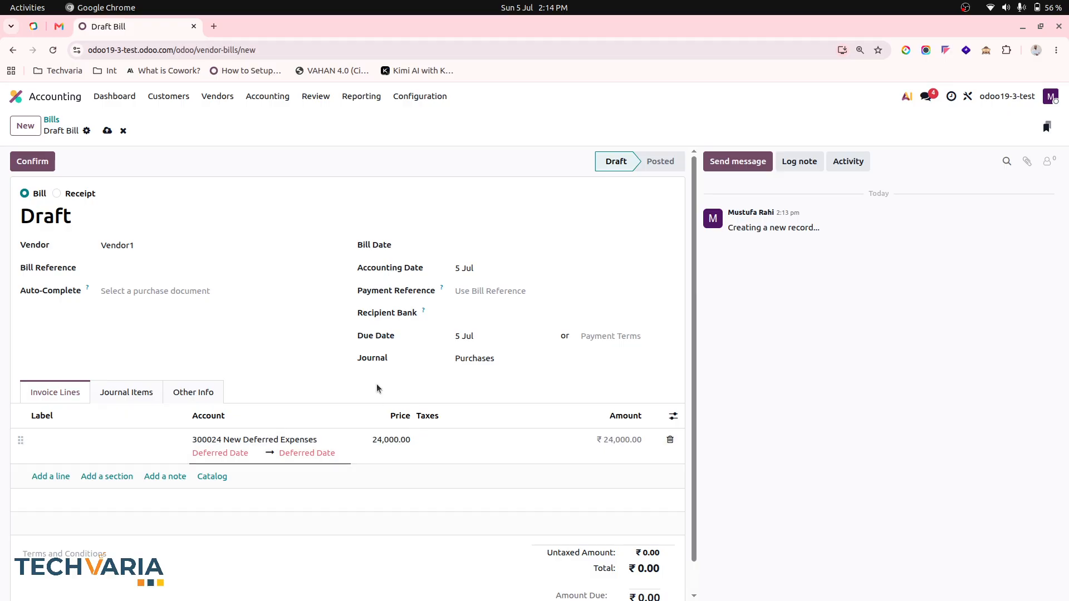
{"action": "left_click", "coordinate": [482, 246]}
{"action": "left_click", "coordinate": [511, 341]}
{"action": "key", "text": "ctrl+s"}
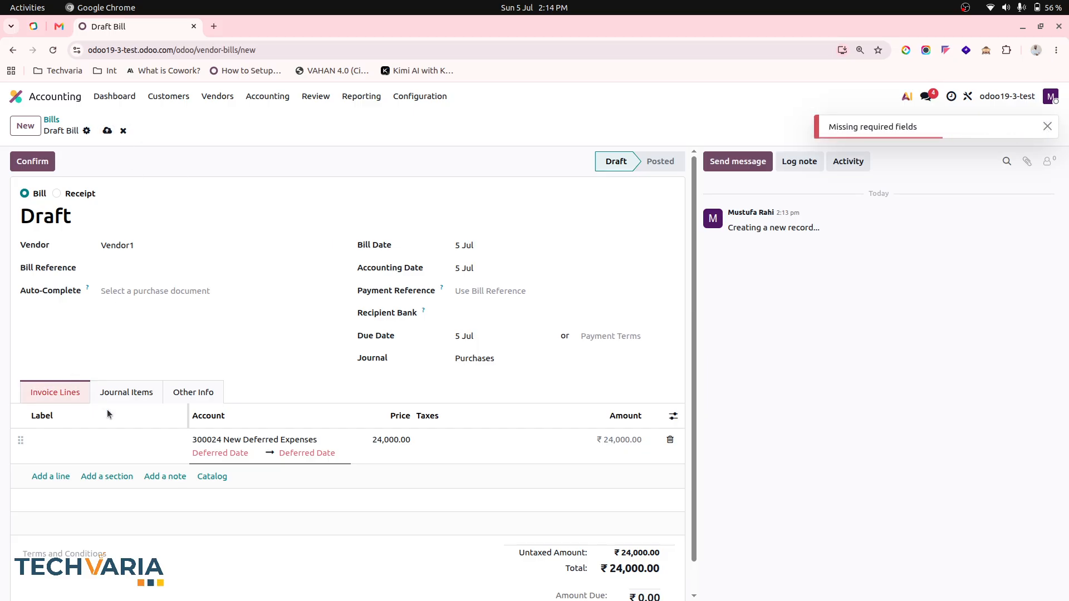
Set the line's deferral period from 1 Jul to 31 Dec 2026 and save the bill
{"action": "left_click", "coordinate": [150, 443]}
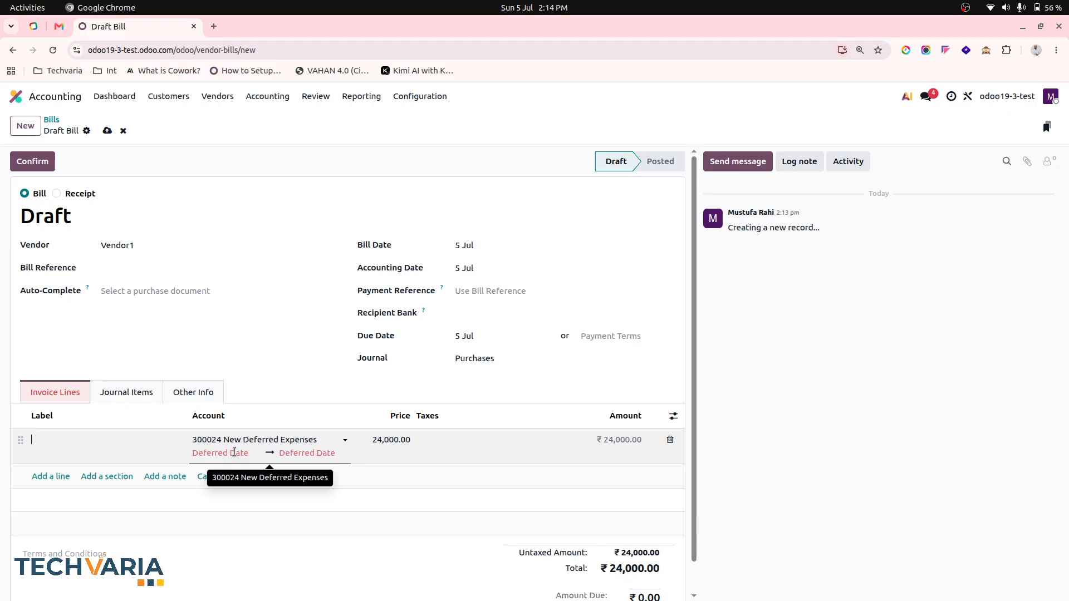
{"action": "left_click", "coordinate": [234, 453]}
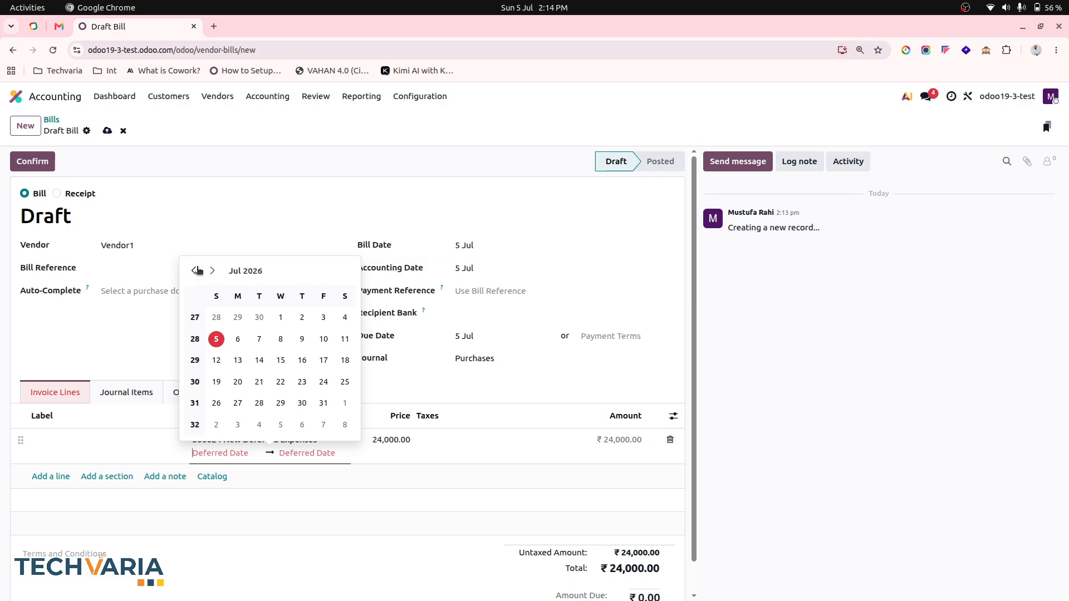
{"action": "left_click", "coordinate": [278, 319]}
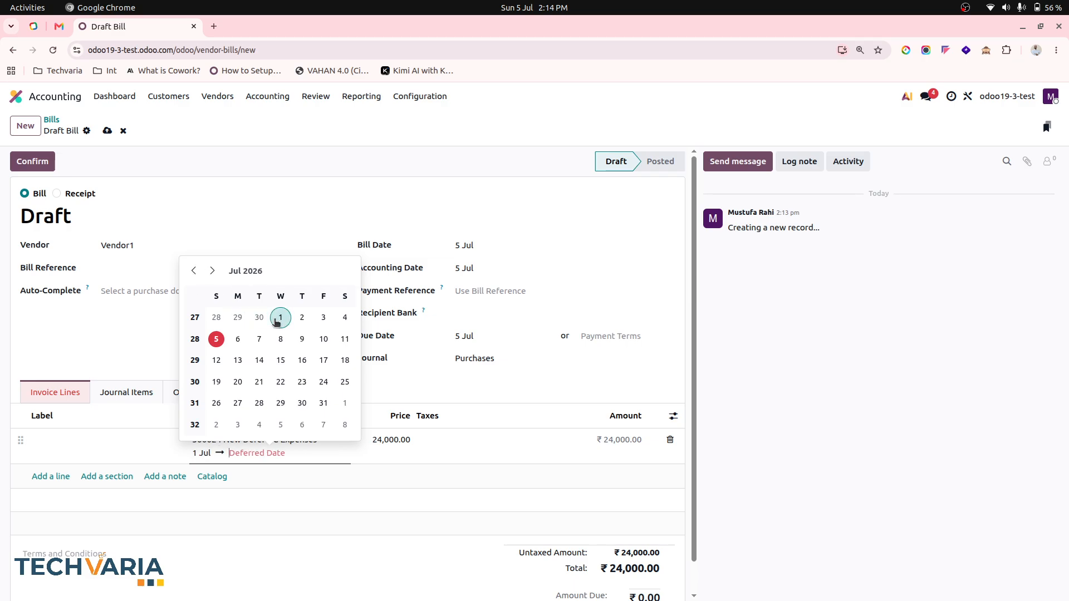
{"action": "left_click", "coordinate": [245, 270]}
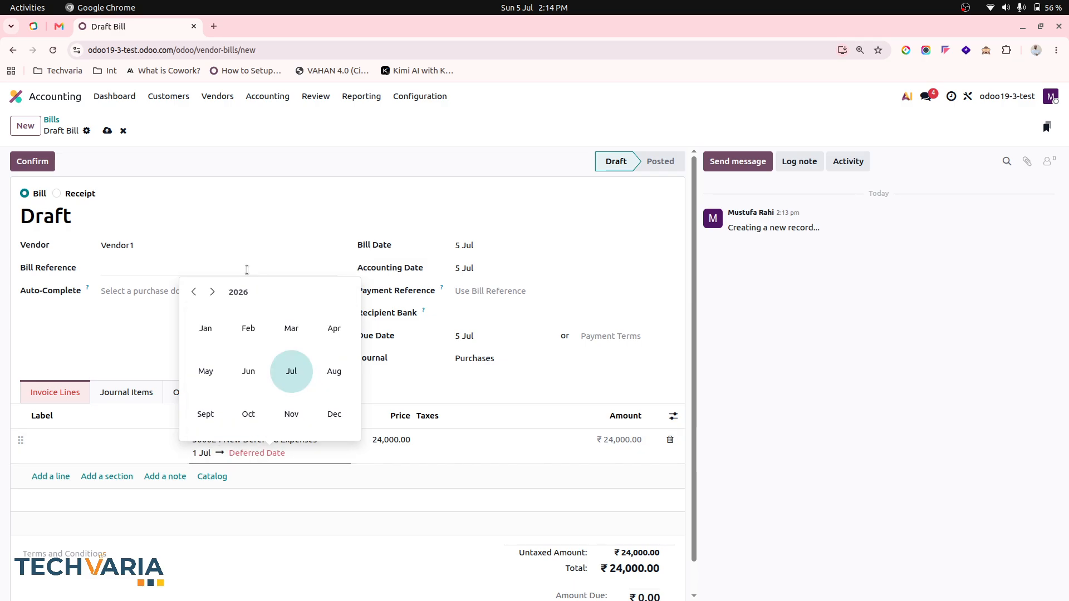
{"action": "left_click", "coordinate": [334, 413]}
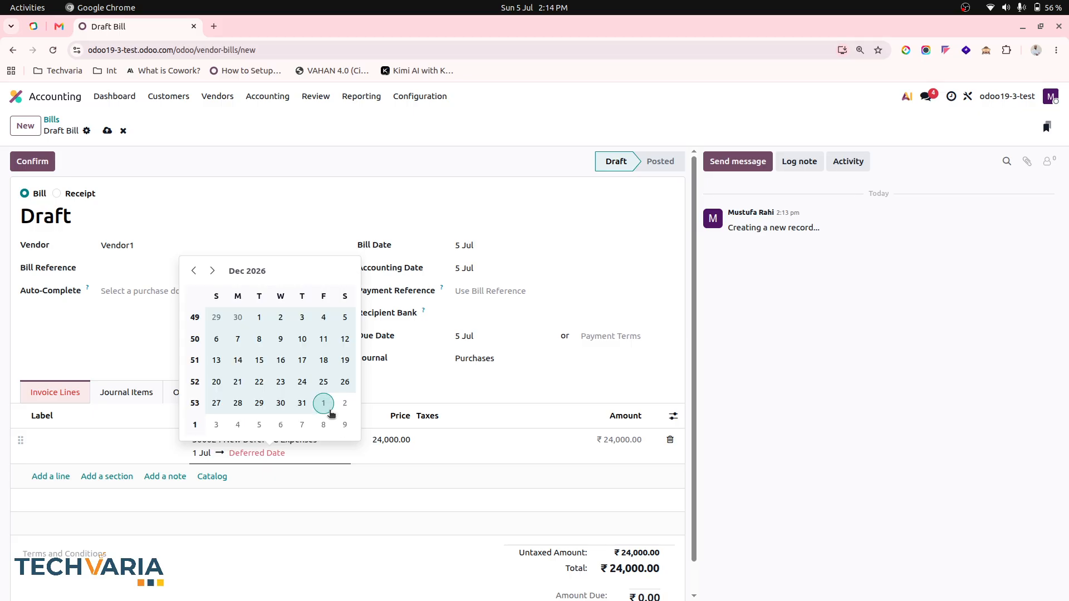
{"action": "left_click", "coordinate": [302, 403]}
{"action": "left_click", "coordinate": [229, 206]}
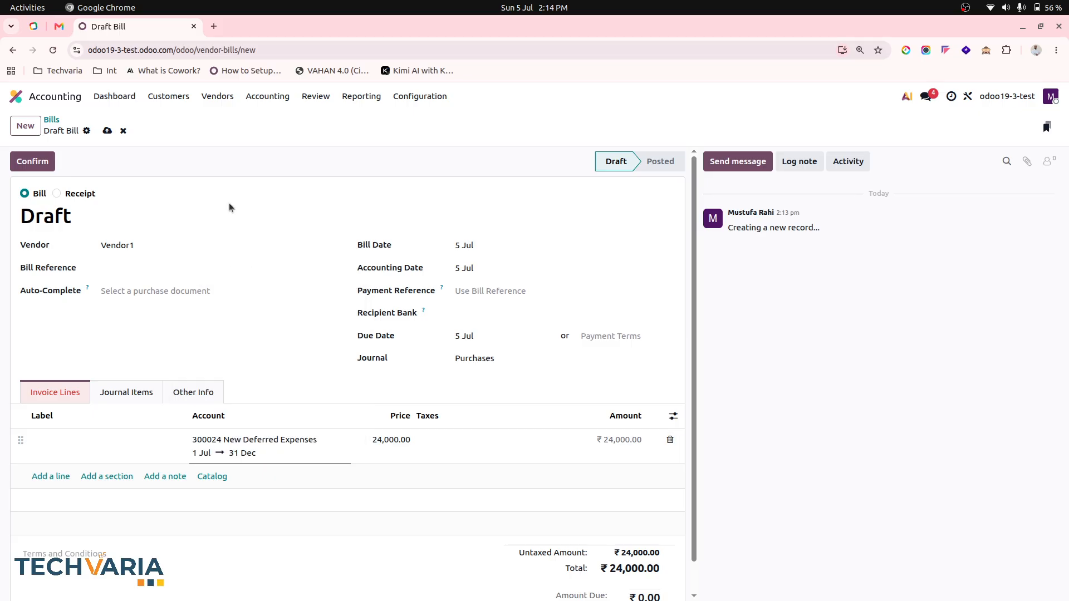
{"action": "left_click", "coordinate": [111, 131]}
Set both bill date and accounting date to 1 Jul and save
{"action": "left_click", "coordinate": [466, 245]}
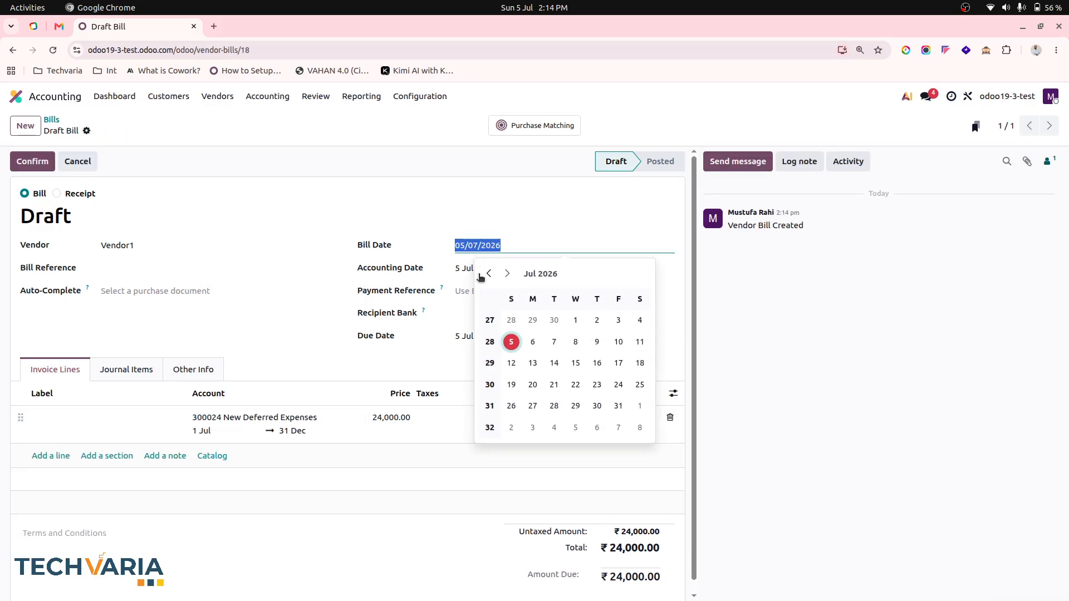
{"action": "left_click", "coordinate": [575, 319]}
{"action": "left_click", "coordinate": [462, 268]}
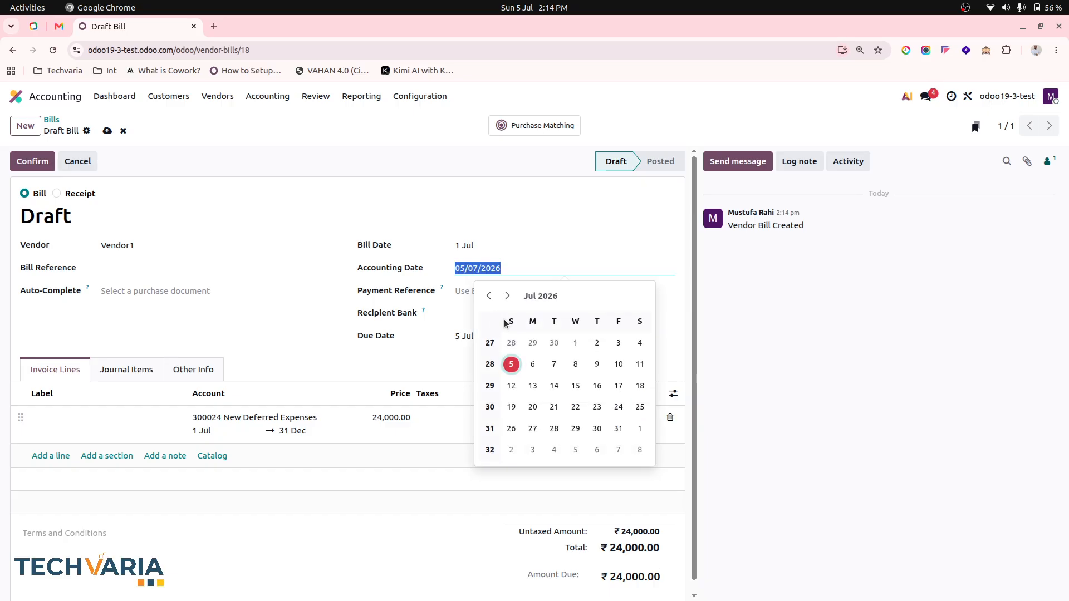
{"action": "left_click", "coordinate": [575, 343]}
{"action": "left_click", "coordinate": [108, 132]}
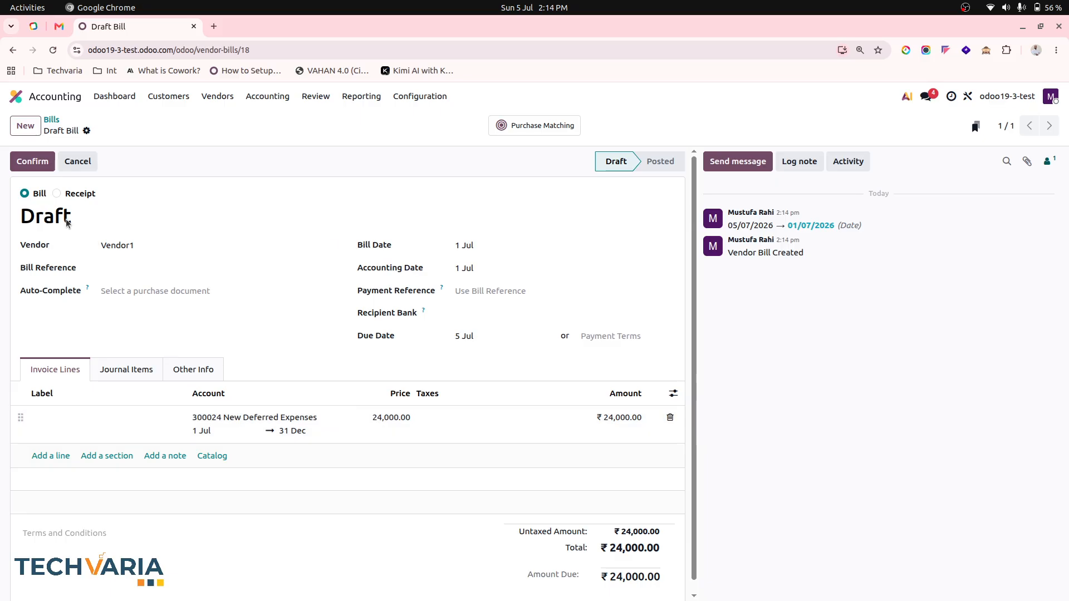
Confirm the bill and view its monthly 4,000 deferral entries
{"action": "left_click", "coordinate": [42, 167]}
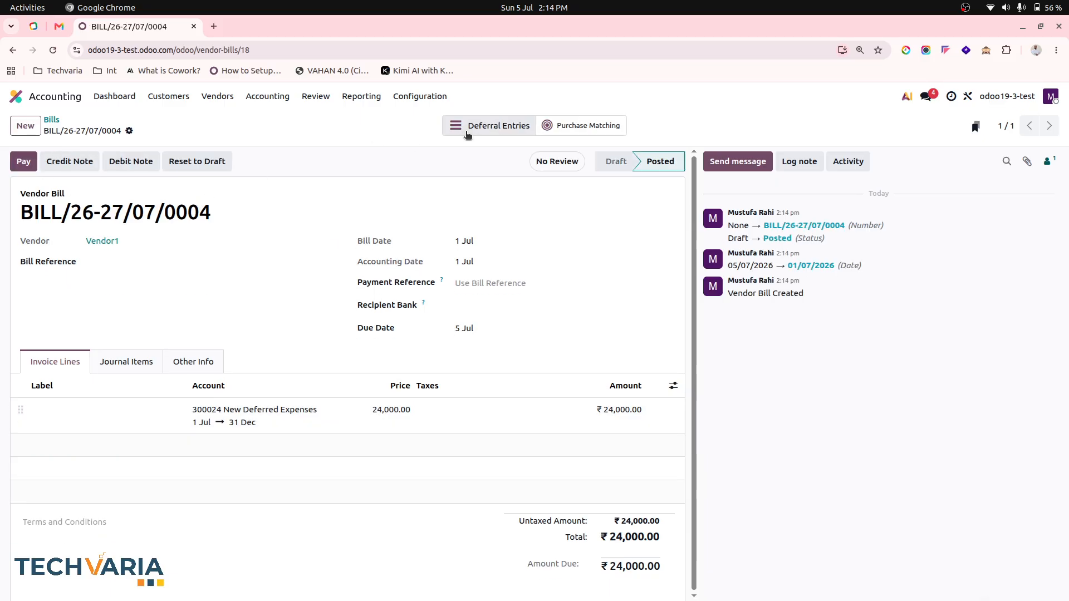
{"action": "left_click", "coordinate": [518, 131]}
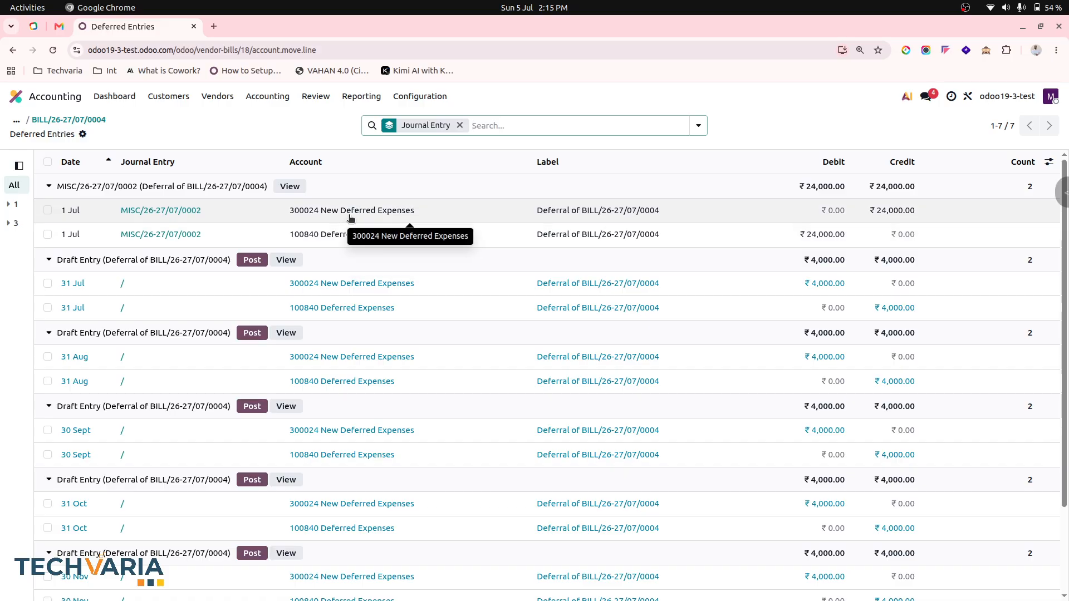
Start a new customer invoice for a newly created customer, Customer2
{"action": "left_click", "coordinate": [168, 96]}
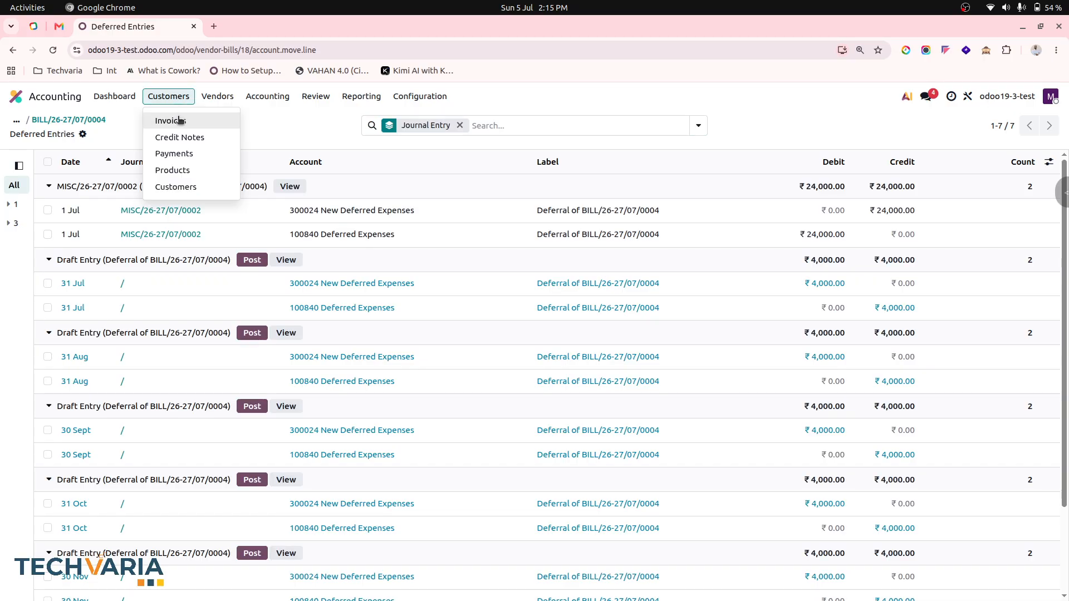
{"action": "left_click", "coordinate": [178, 115]}
{"action": "left_click", "coordinate": [25, 125]}
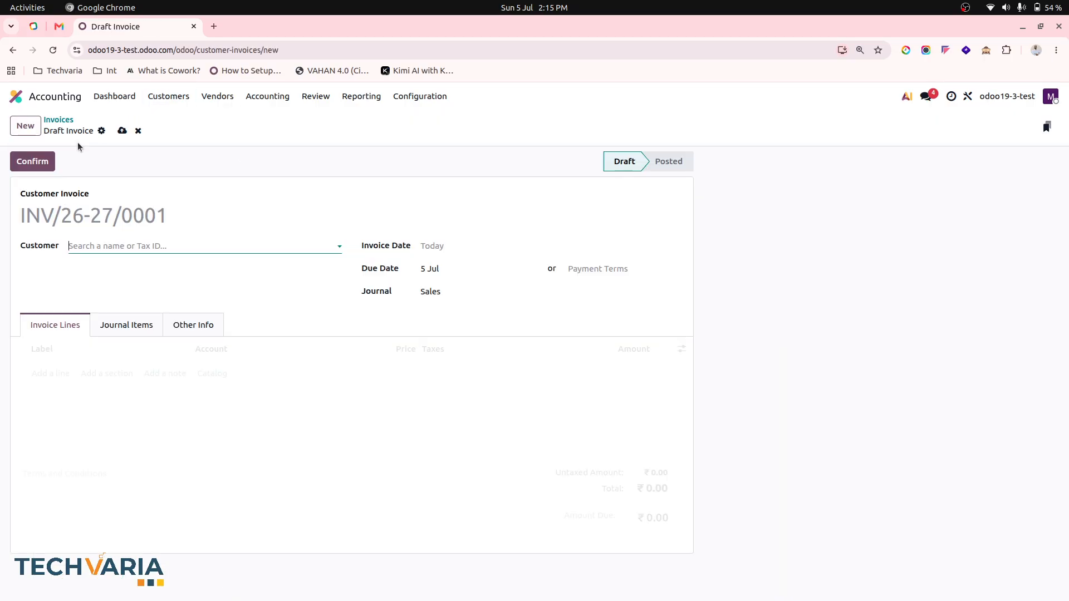
{"action": "left_click", "coordinate": [217, 244]}
{"action": "type", "text": "Customer2"}
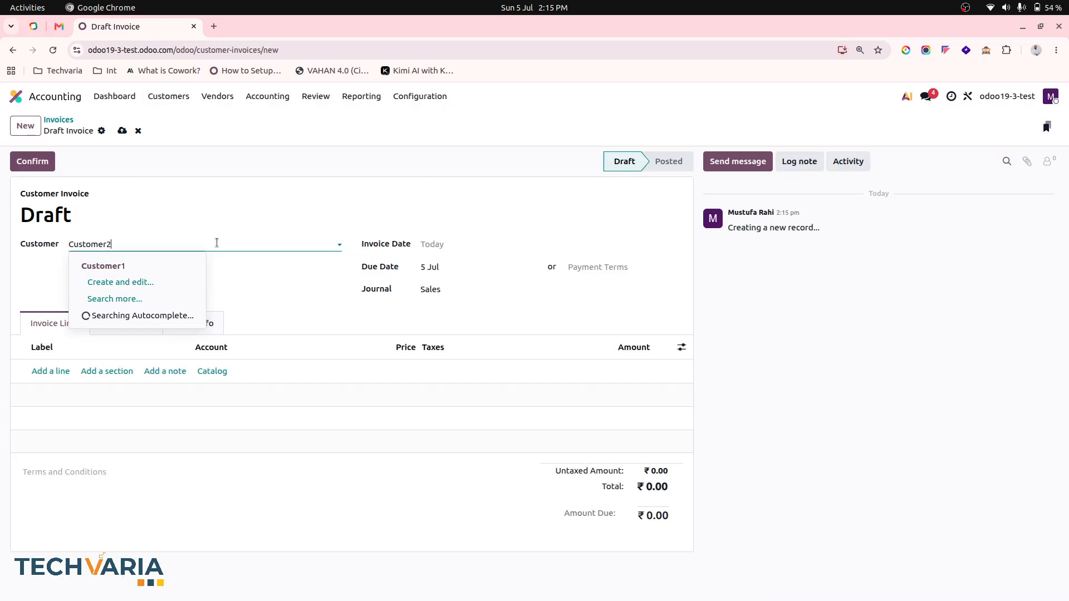
{"action": "left_click", "coordinate": [169, 272]}
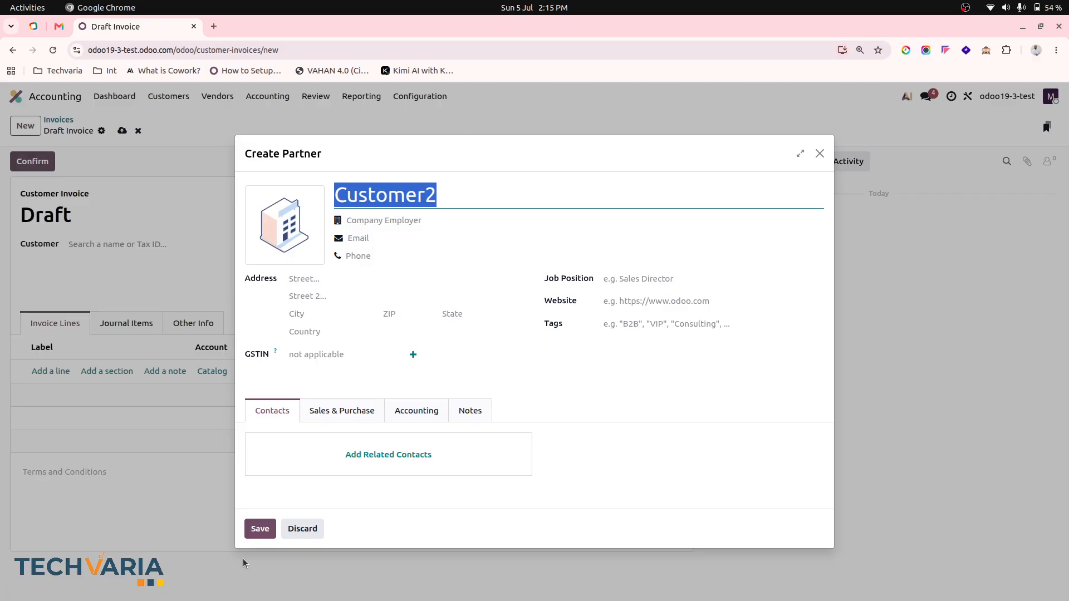
{"action": "left_click", "coordinate": [263, 530]}
Add an invoice line of 6000 on account 201101 New Deferred Income
{"action": "left_click", "coordinate": [50, 371]}
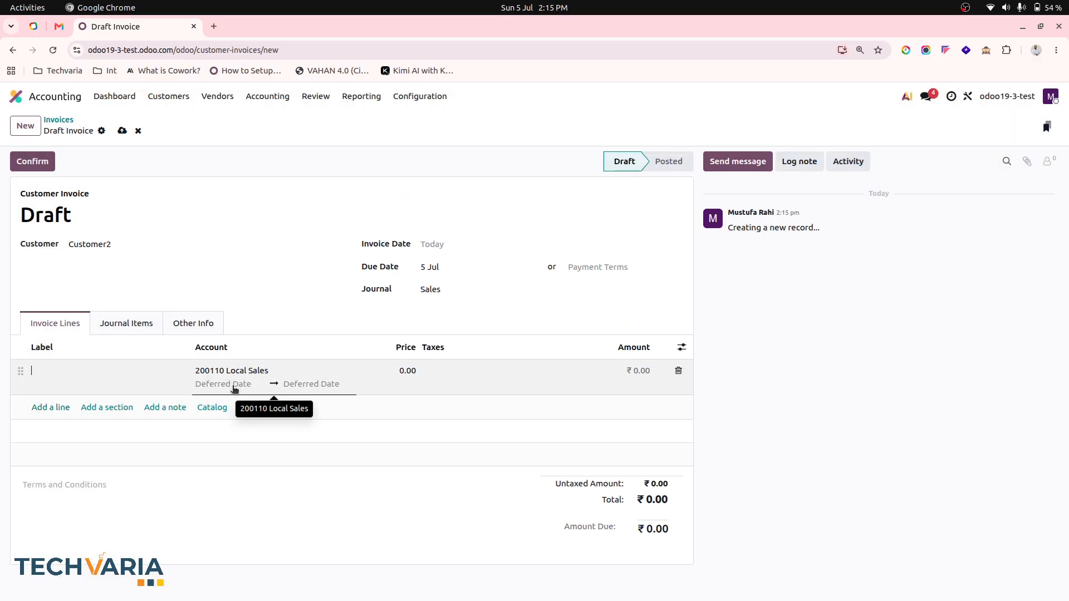
{"action": "left_click", "coordinate": [245, 369]}
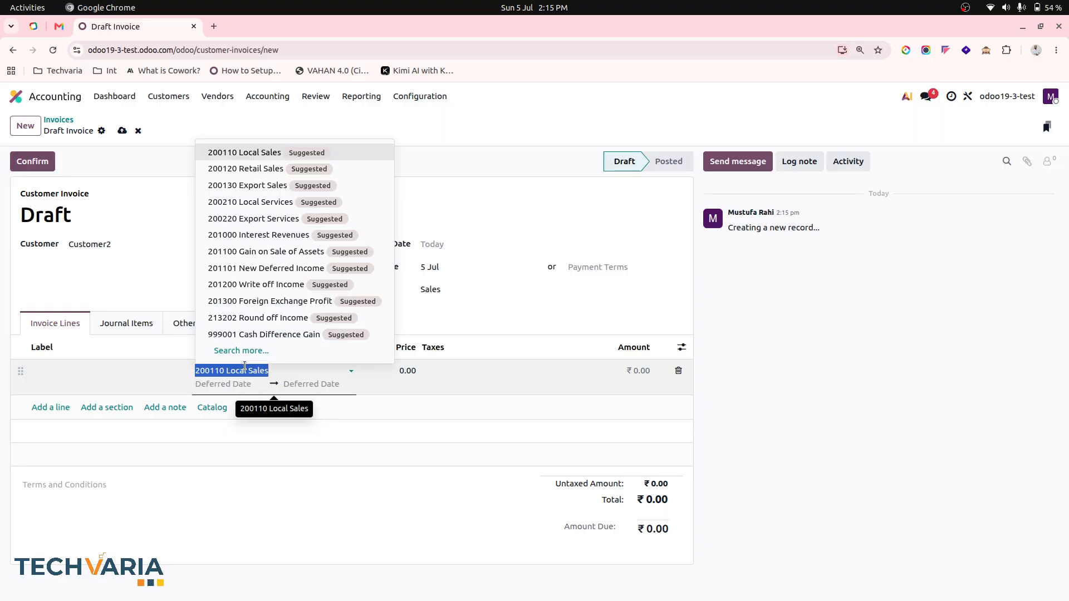
{"action": "type", "text": "new"}
{"action": "left_click", "coordinate": [272, 316]}
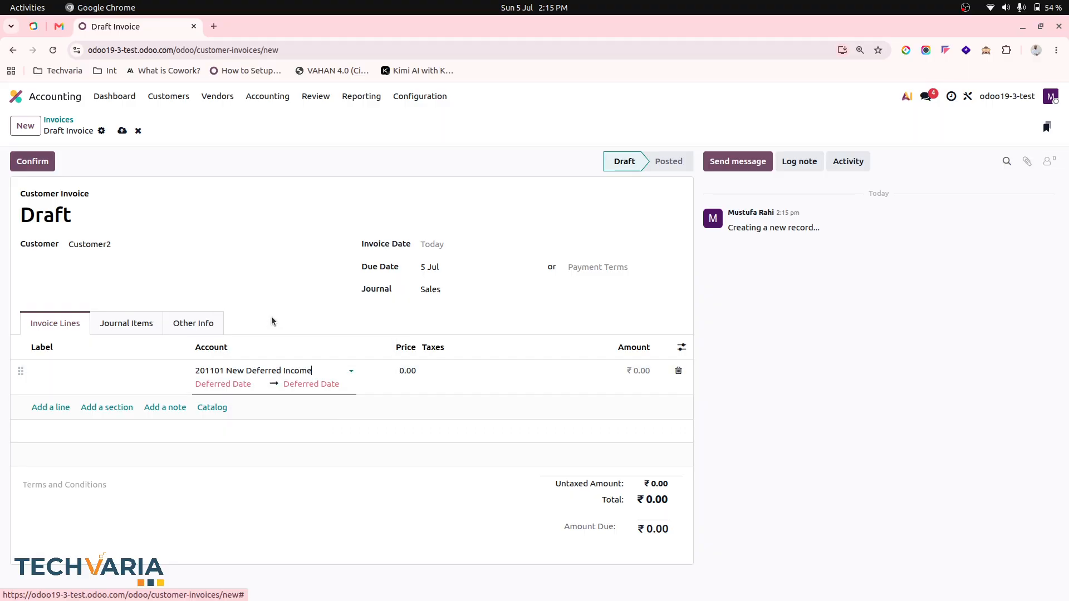
{"action": "left_click", "coordinate": [415, 375]}
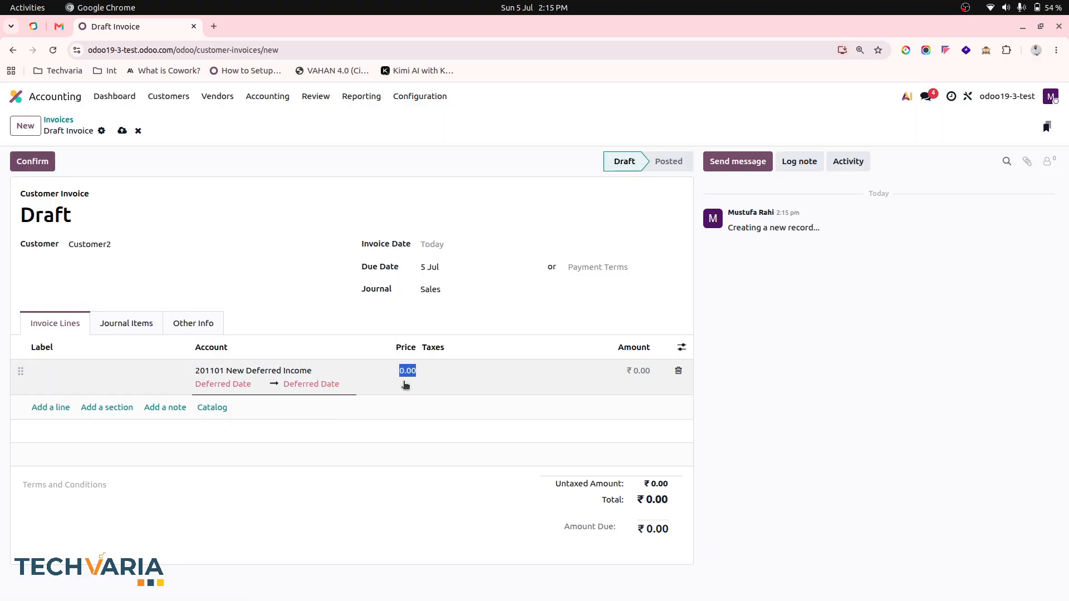
{"action": "type", "text": "6000"}
{"action": "key", "text": "Tab"}
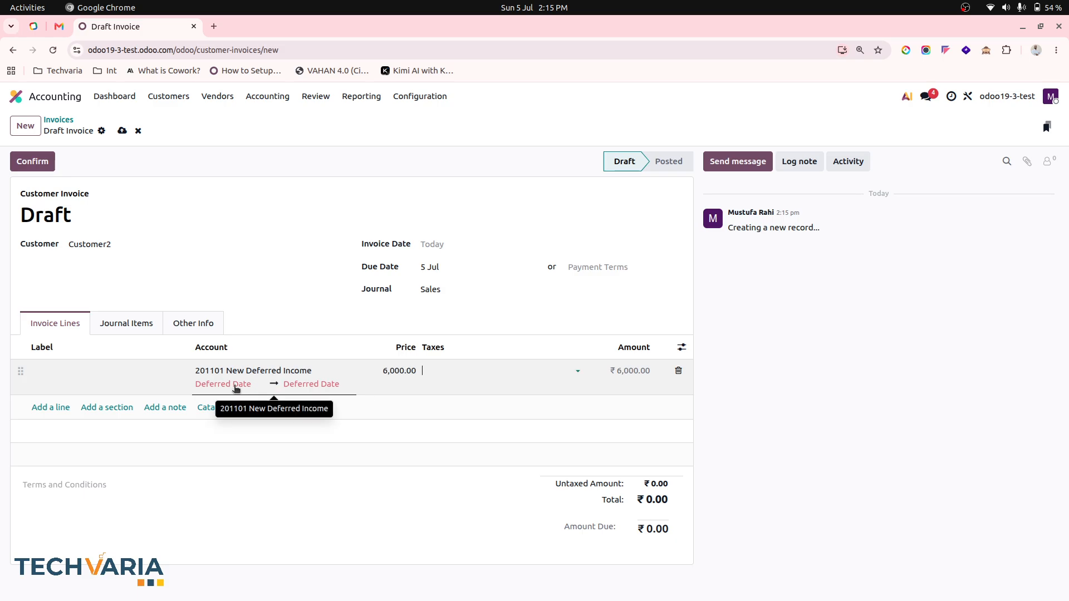
{"action": "left_click", "coordinate": [123, 132]}
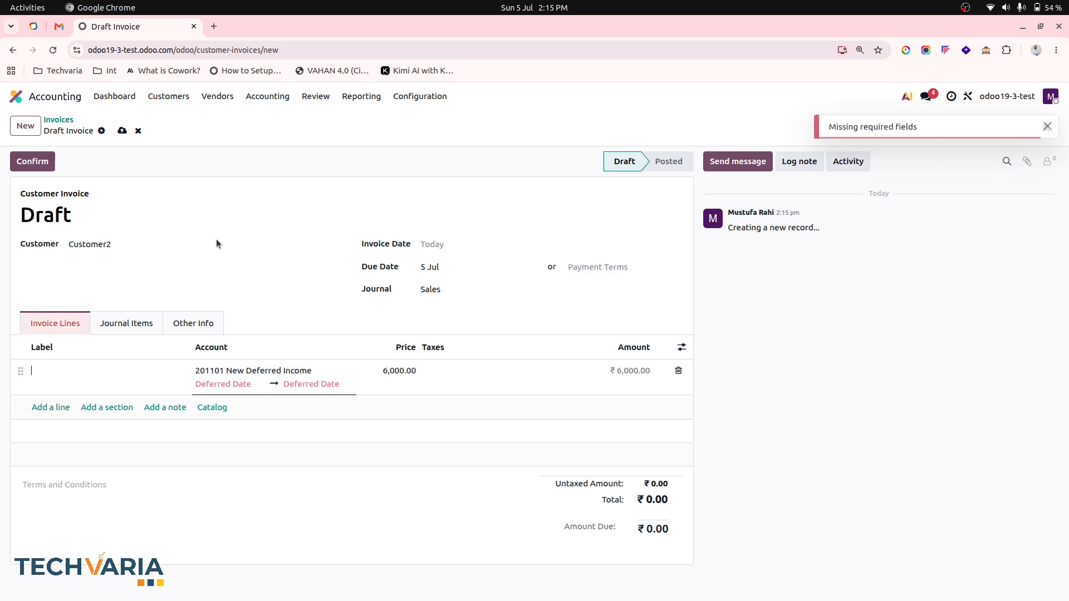
Set the line's deferral period from 1 Apr to 30 Sept 2026 and save the invoice
{"action": "left_click", "coordinate": [225, 381]}
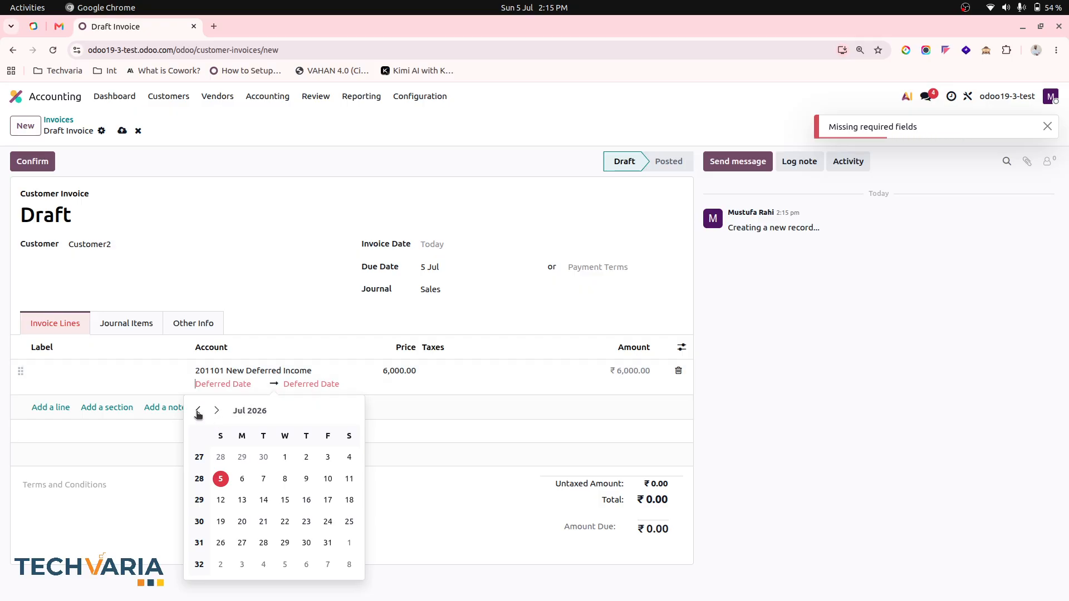
{"action": "left_click", "coordinate": [198, 412]}
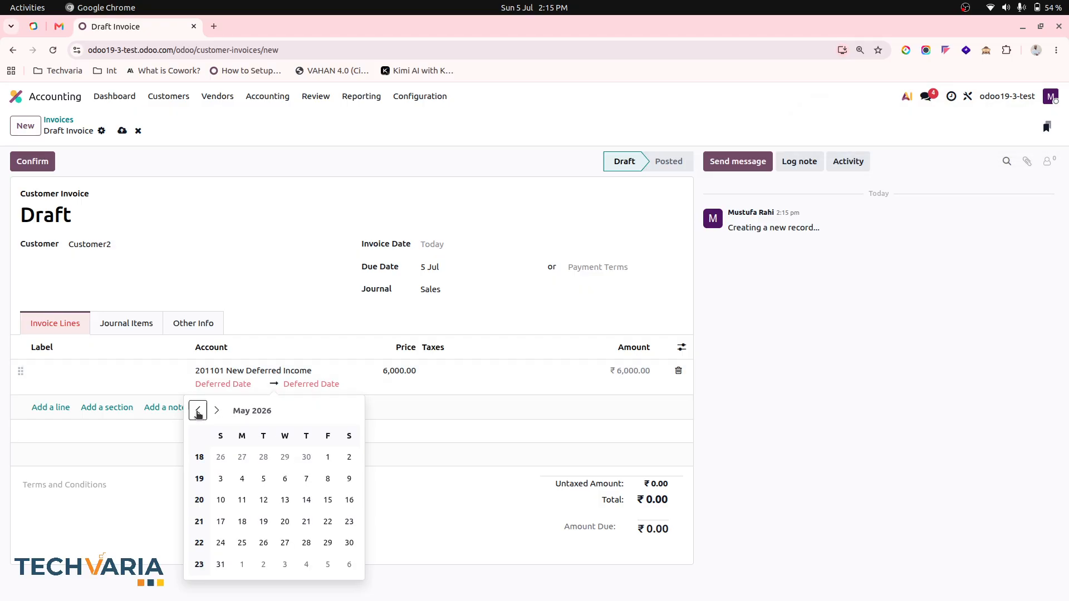
{"action": "left_click", "coordinate": [198, 411]}
{"action": "left_click", "coordinate": [285, 456]}
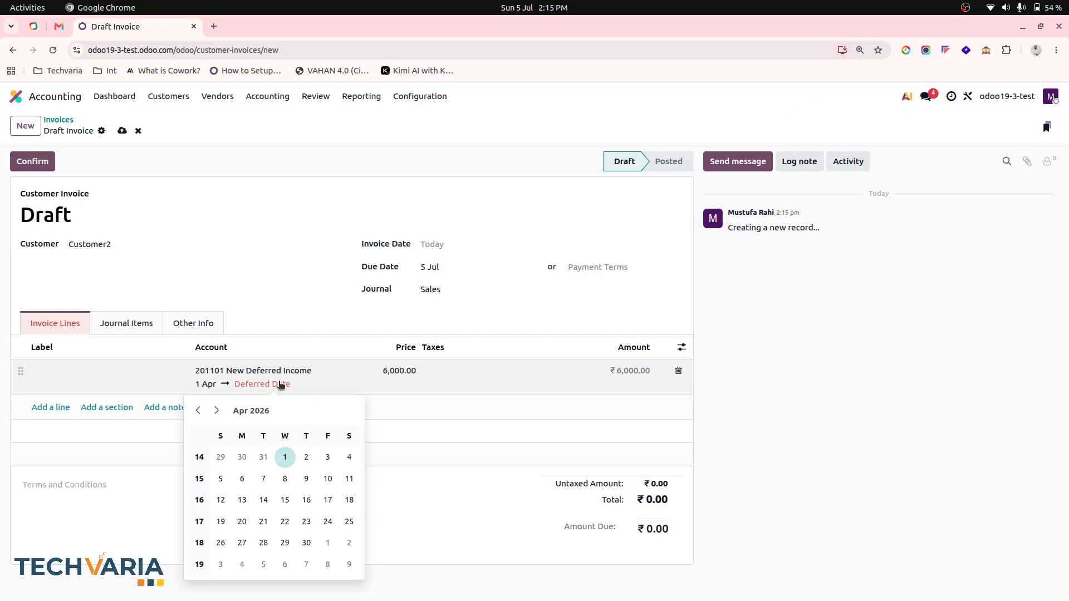
{"action": "left_click", "coordinate": [241, 410]}
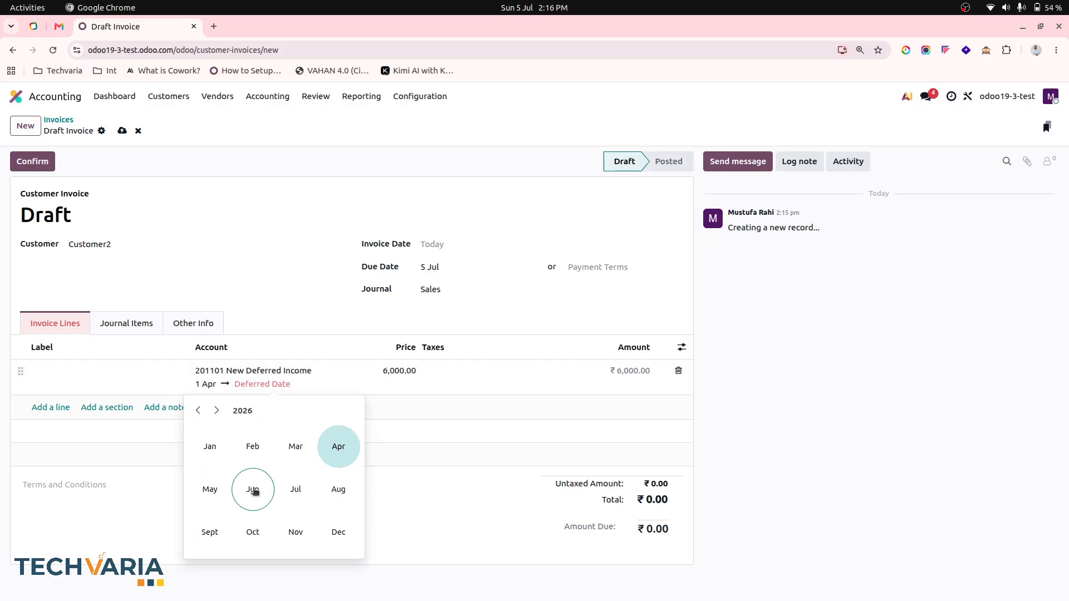
{"action": "left_click", "coordinate": [210, 532]}
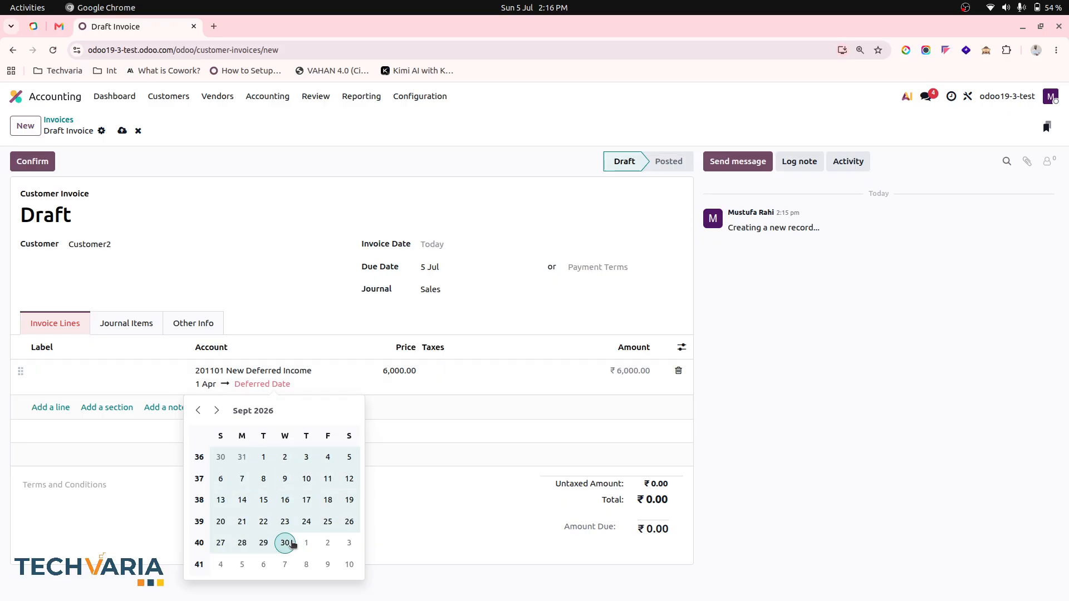
{"action": "left_click", "coordinate": [292, 543]}
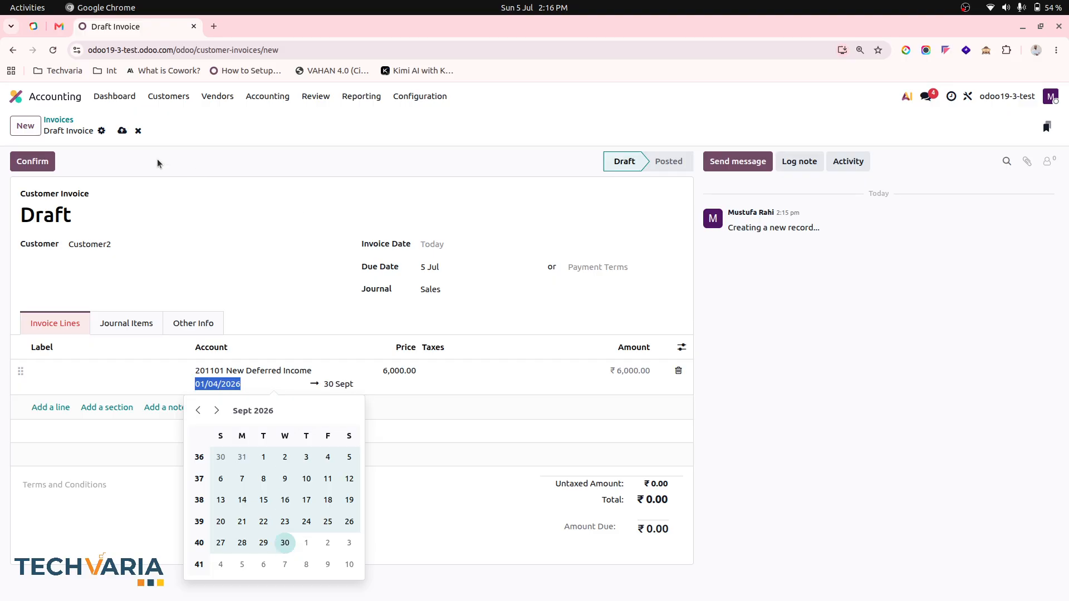
{"action": "left_click", "coordinate": [122, 129]}
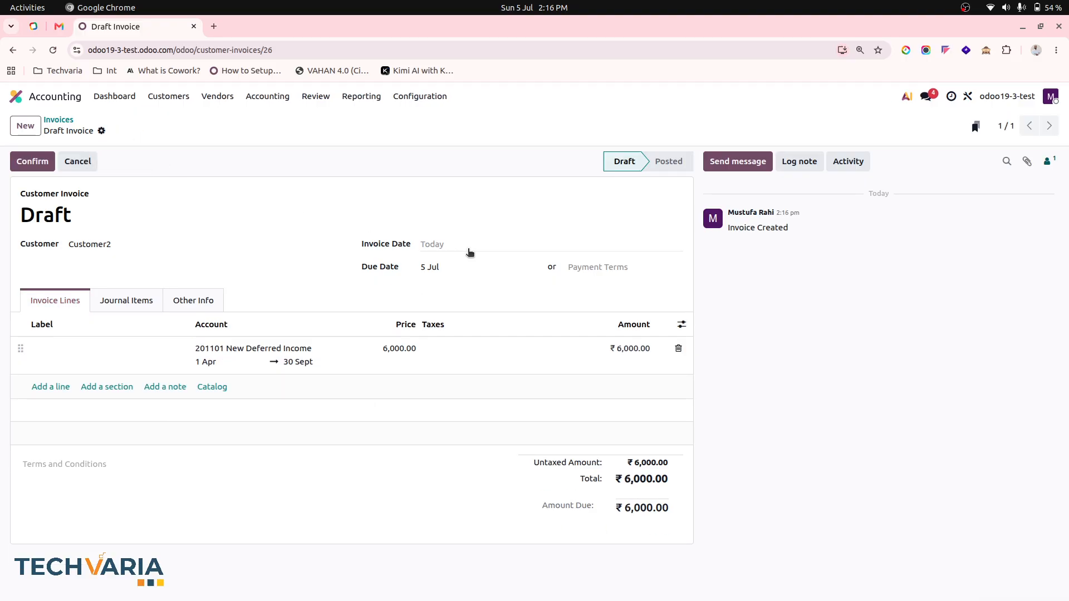
Set the invoice date to 1 Jul and the due date to 1 Jun
{"action": "left_click", "coordinate": [469, 249]}
{"action": "left_click", "coordinate": [562, 318]}
{"action": "left_click", "coordinate": [468, 269]}
{"action": "left_click", "coordinate": [401, 294]}
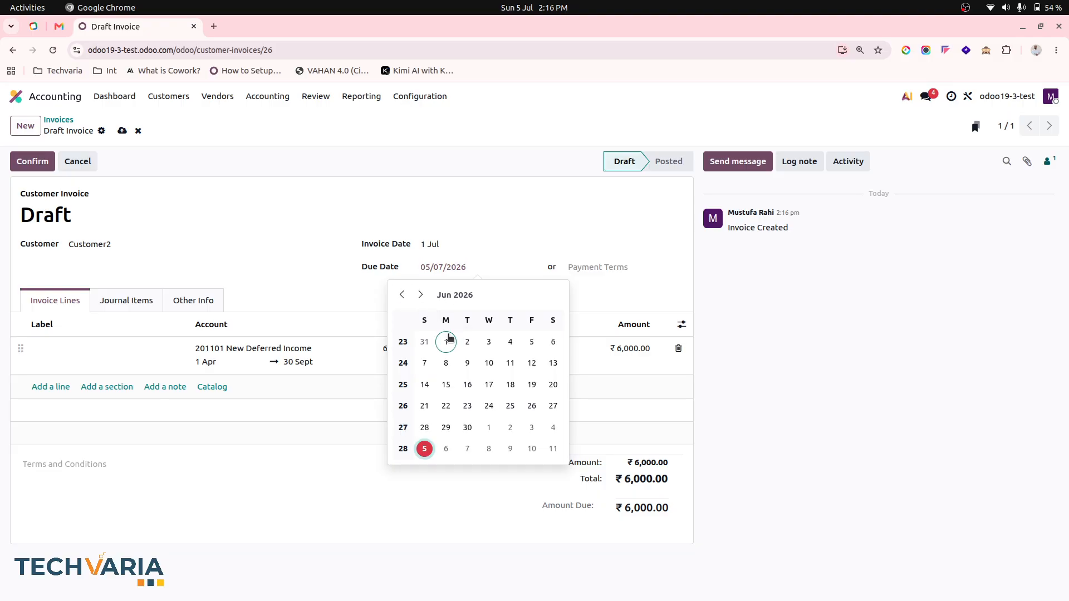
{"action": "left_click", "coordinate": [446, 342]}
Correct both invoice date and due date to 1 Apr 2026 and save
{"action": "left_click", "coordinate": [439, 252]}
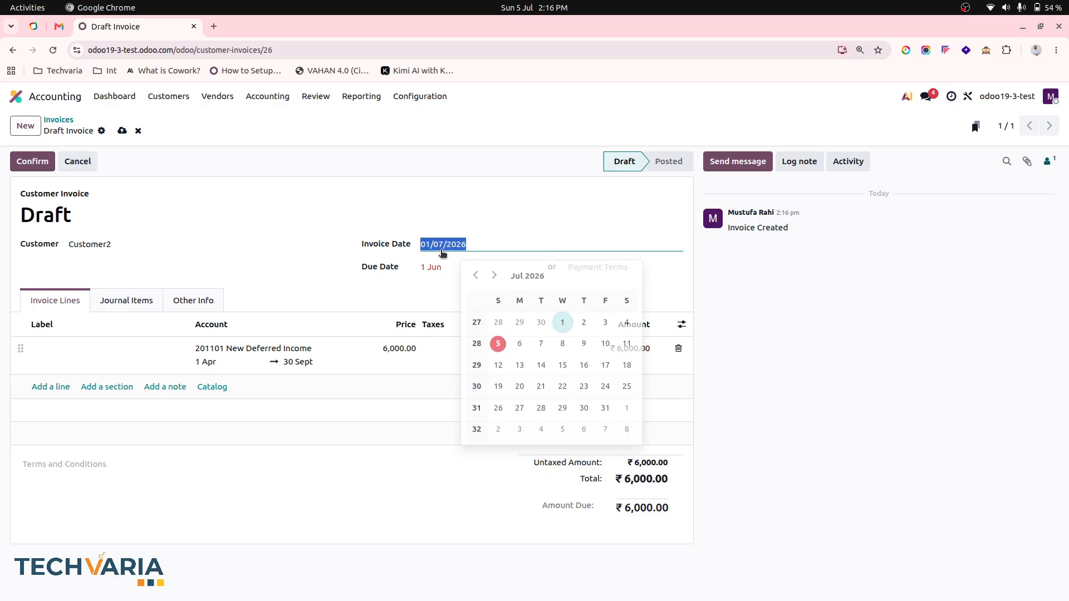
{"action": "left_click", "coordinate": [476, 272]}
{"action": "left_click", "coordinate": [475, 272]}
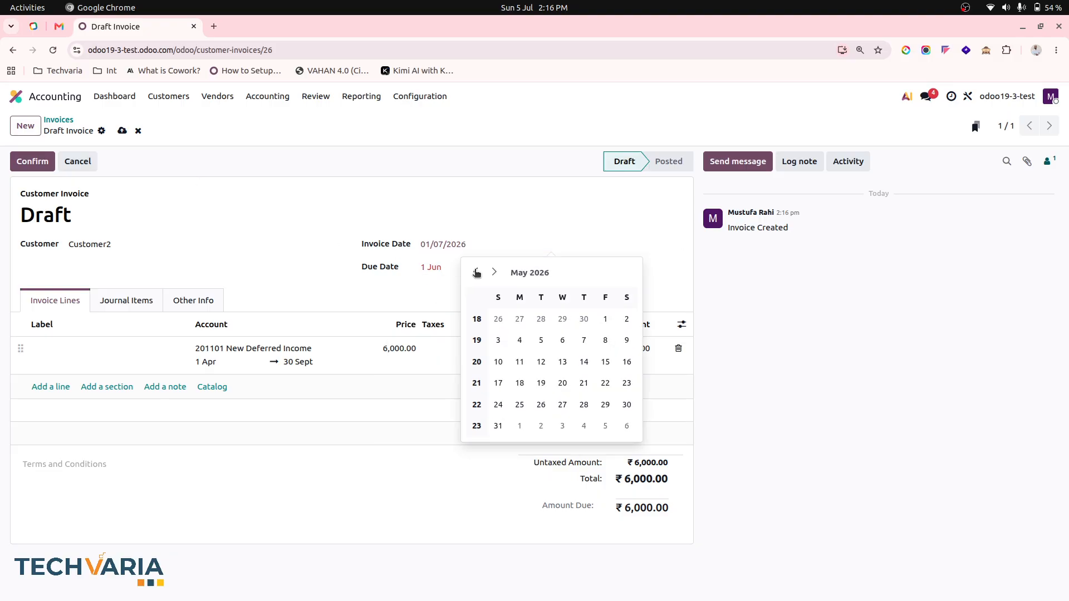
{"action": "left_click", "coordinate": [475, 271]}
{"action": "left_click", "coordinate": [561, 318]}
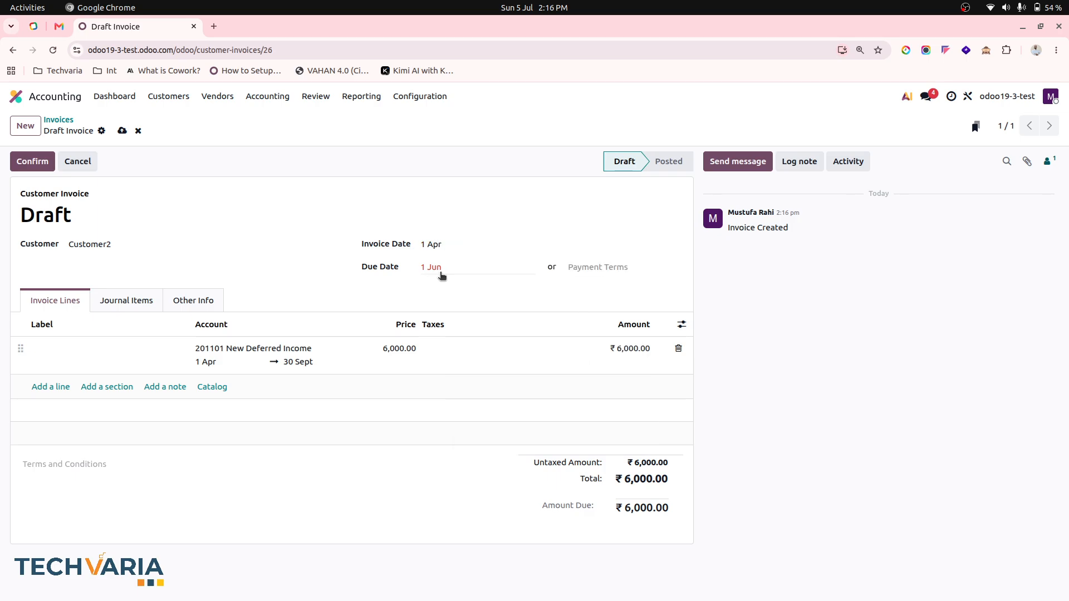
{"action": "left_click", "coordinate": [440, 268]}
{"action": "left_click", "coordinate": [402, 295]}
{"action": "left_click", "coordinate": [401, 295]}
{"action": "left_click", "coordinate": [402, 295]}
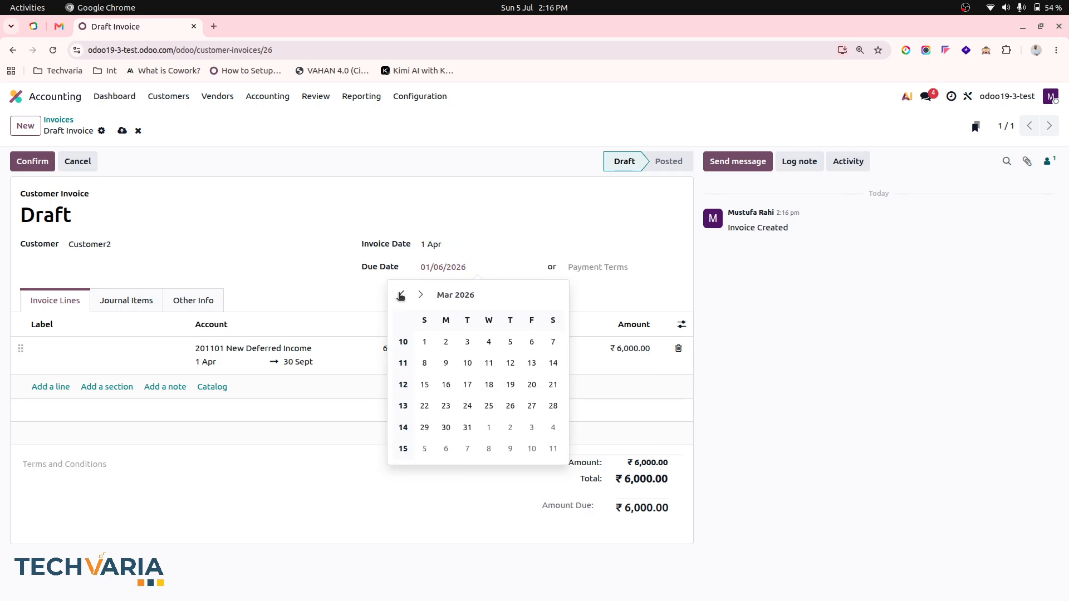
{"action": "left_click", "coordinate": [421, 294]}
{"action": "left_click", "coordinate": [489, 342]}
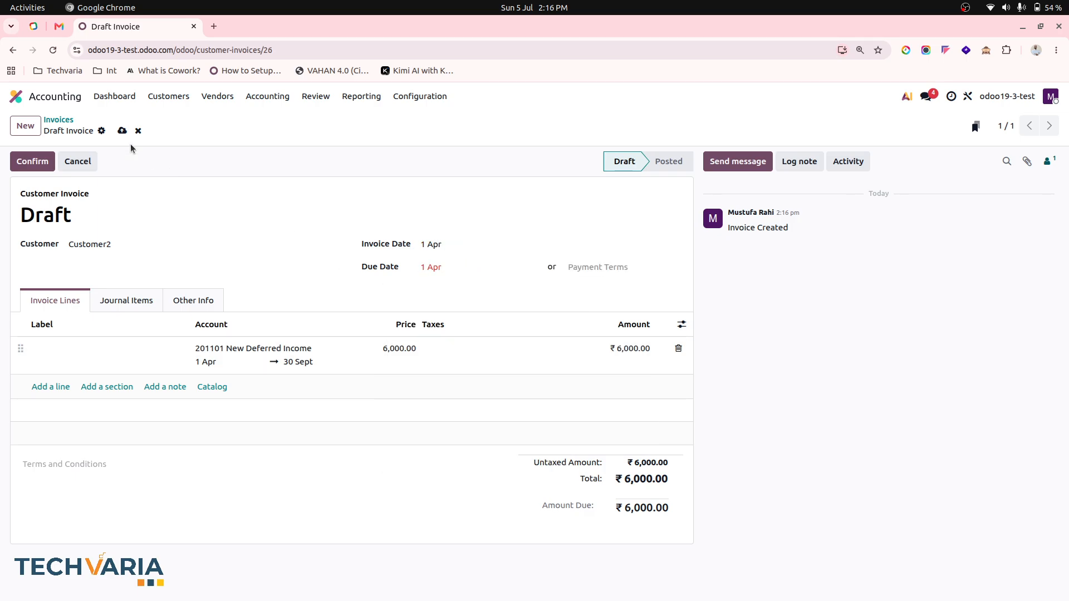
{"action": "left_click", "coordinate": [122, 131]}
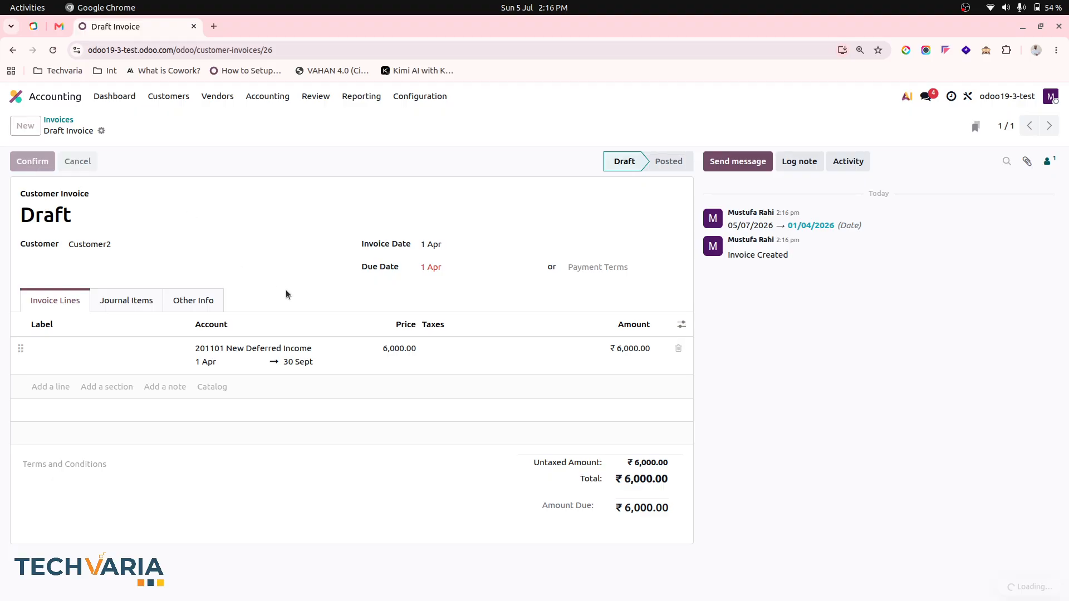
Review the invoice's monthly deferral entries, then return to INV/26-27/0002
{"action": "left_click", "coordinate": [529, 128]}
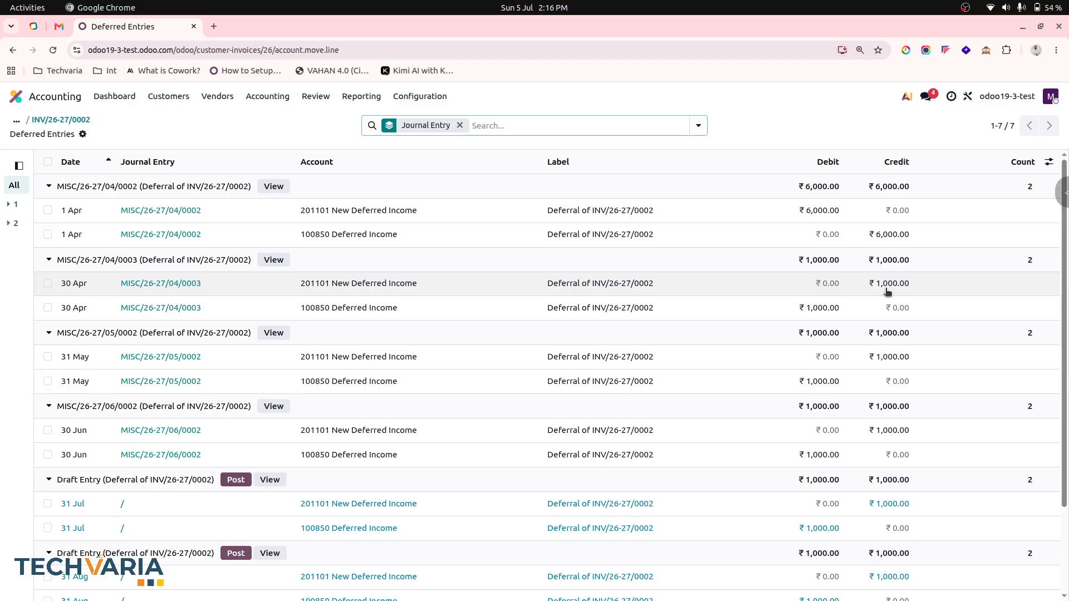
{"action": "scroll", "coordinate": [781, 437], "scroll_direction": "down", "scroll_amount": 4}
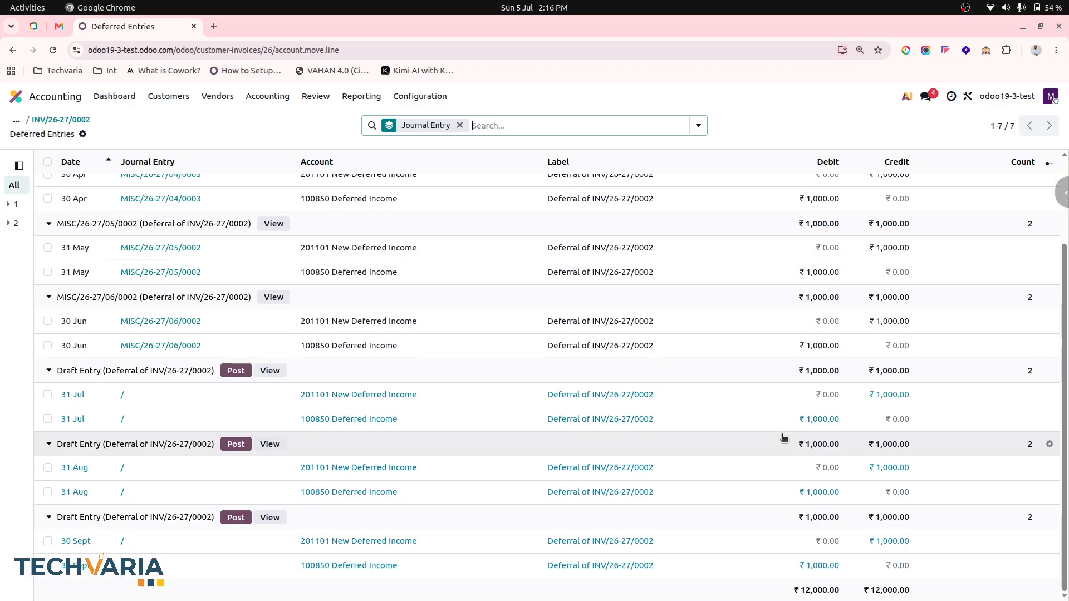
{"action": "scroll", "coordinate": [752, 339], "scroll_direction": "up", "scroll_amount": 4}
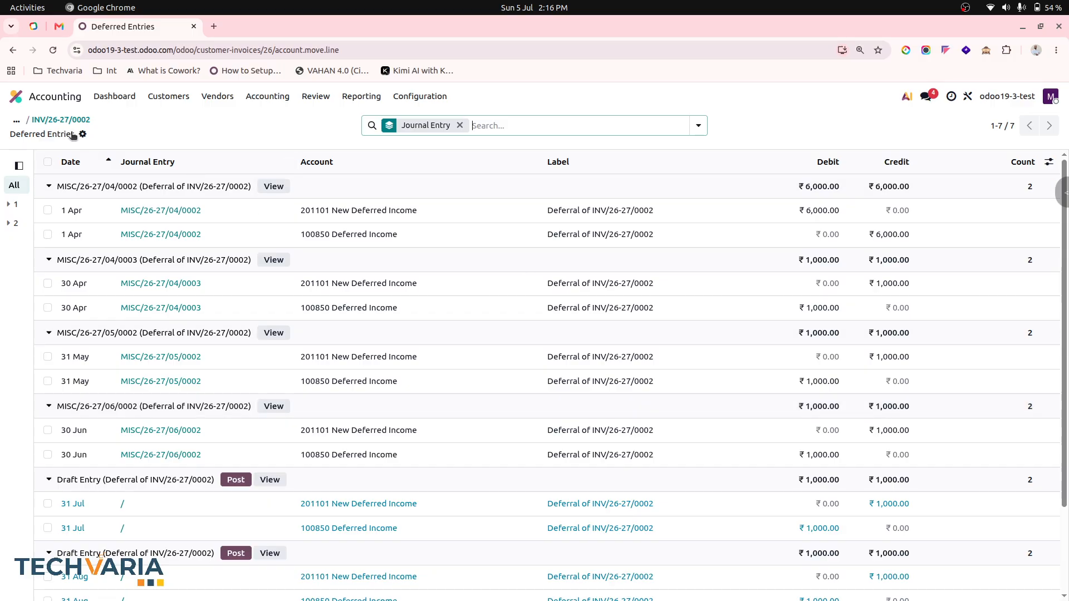
{"action": "left_click", "coordinate": [53, 120]}
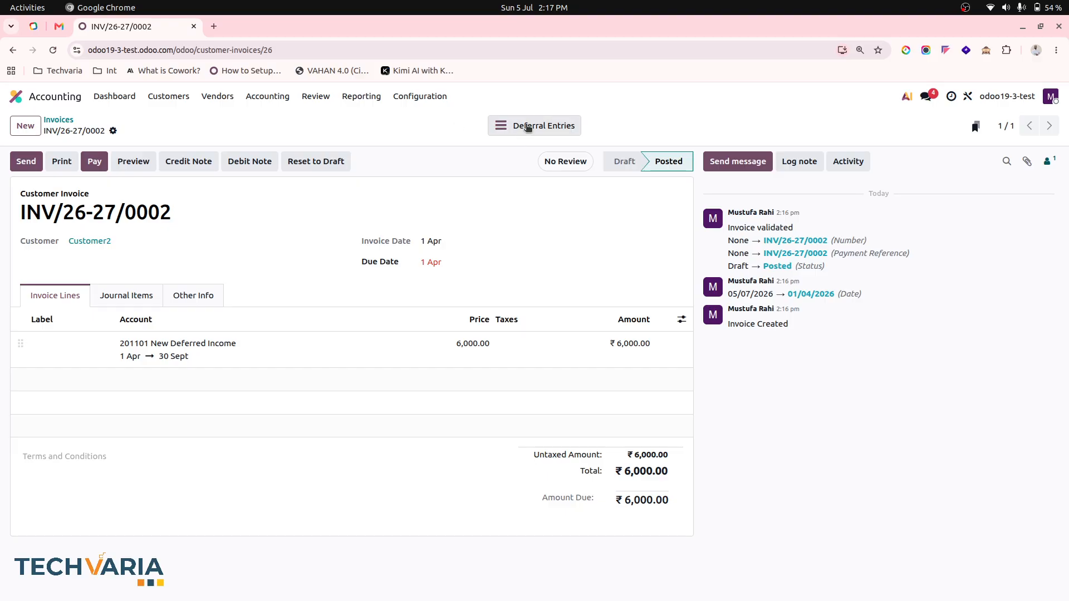
Reopen the deferral entries of INV/26-27/0002, showing the 1,000 monthly entries
{"action": "left_click", "coordinate": [528, 127]}
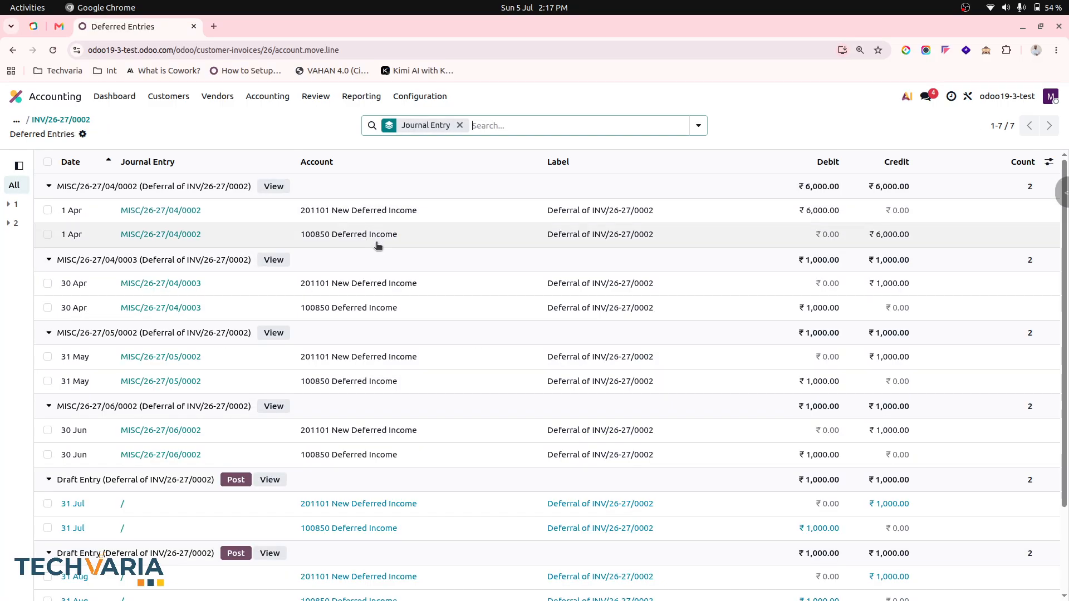